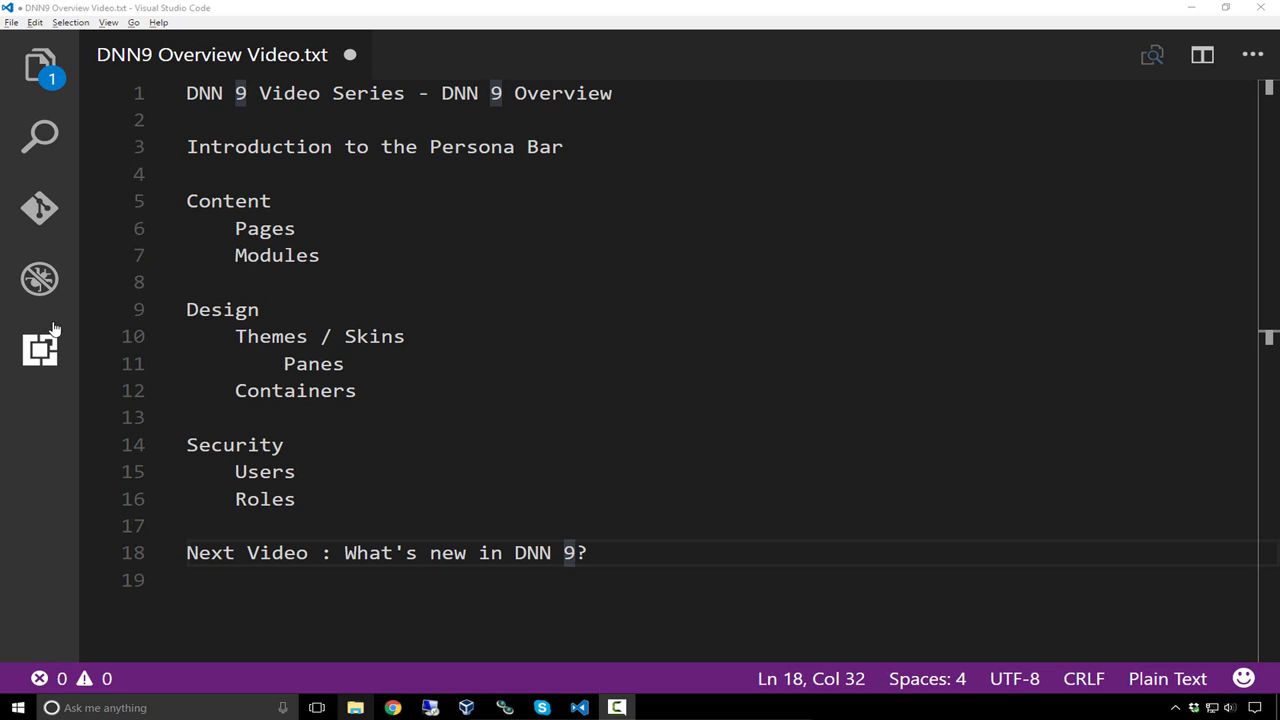
Step: Log in to dnndev.me as the host superuser by entering its username and password
click(638, 172)
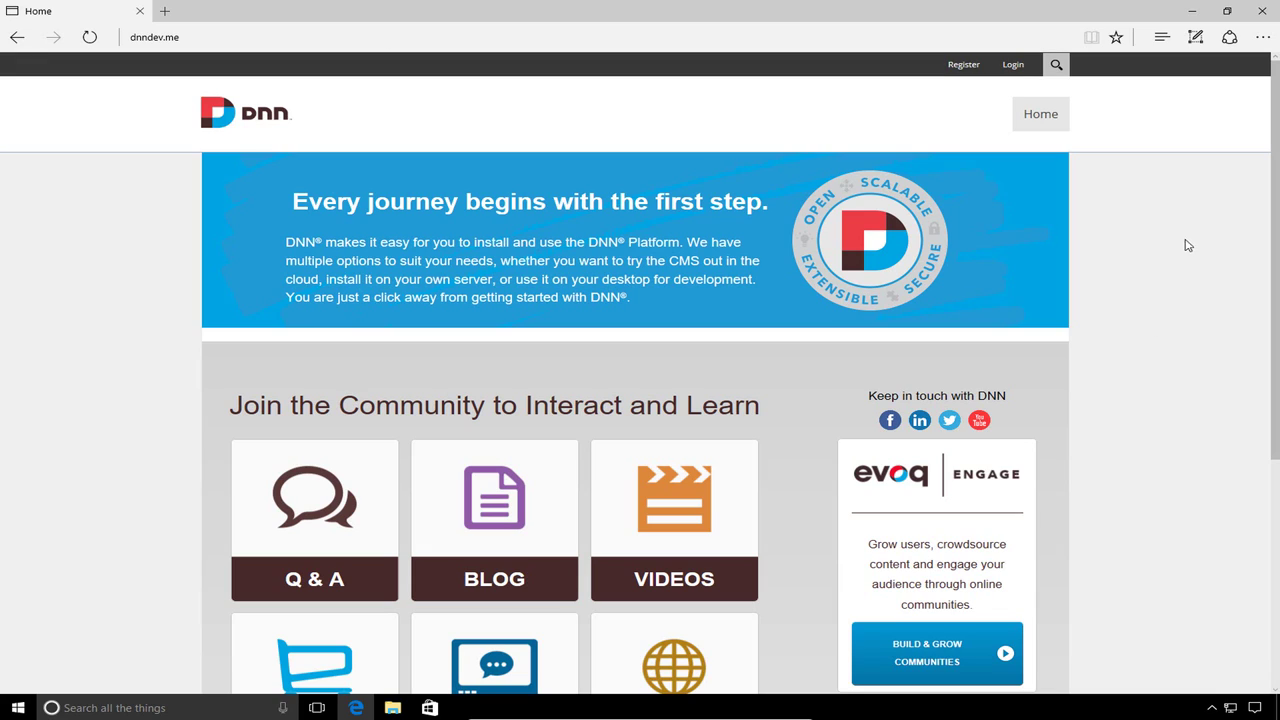
click(1013, 64)
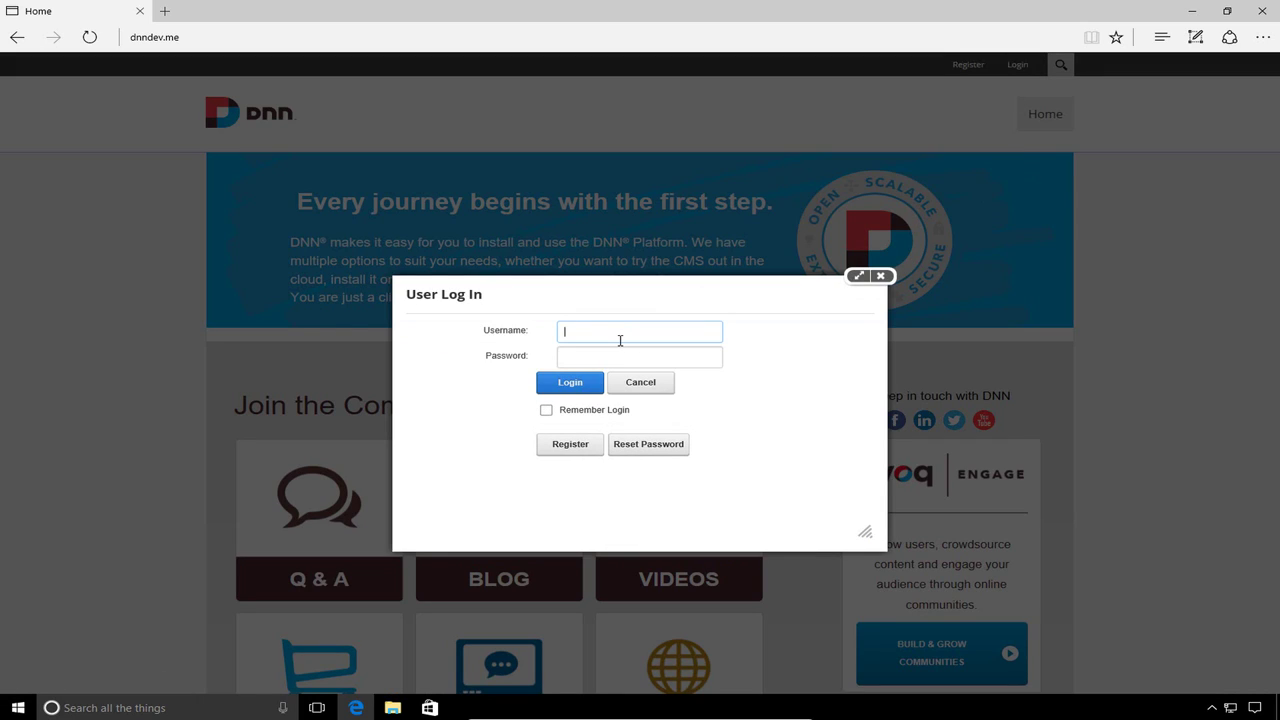
text(host)
key(Tab)
text(************)
click(586, 394)
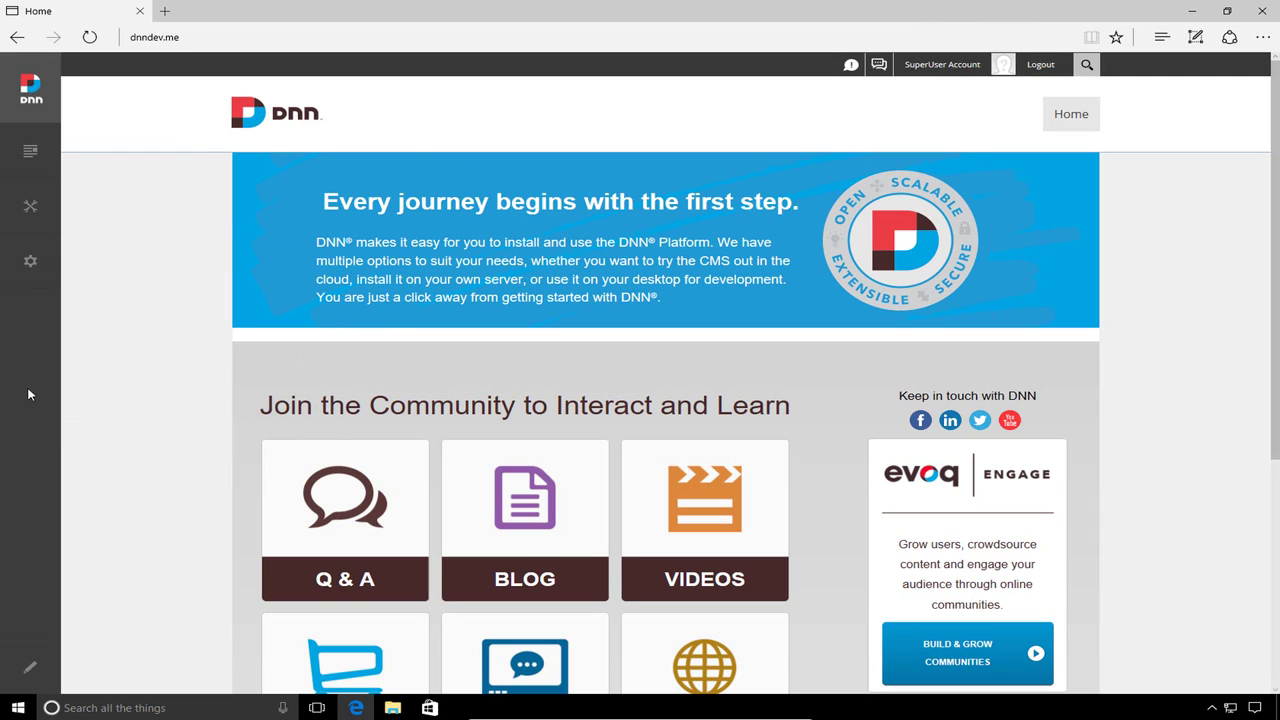
mouse_move(38, 152)
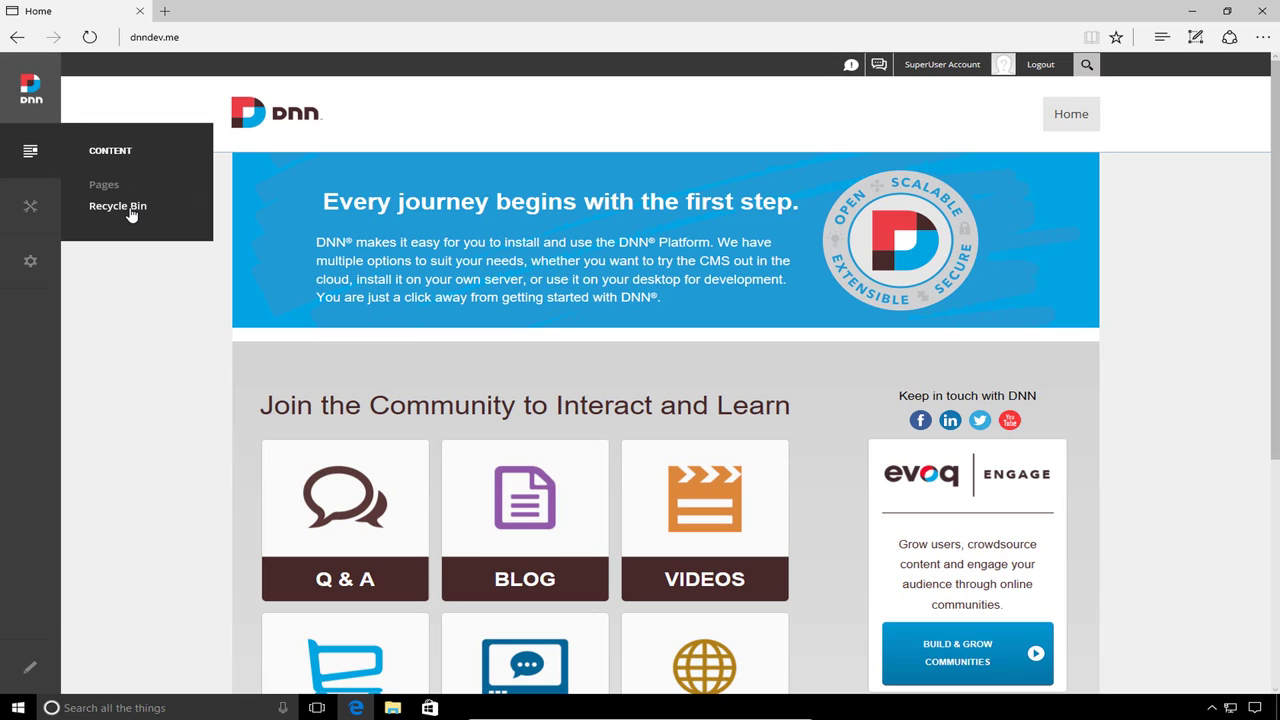
click(28, 156)
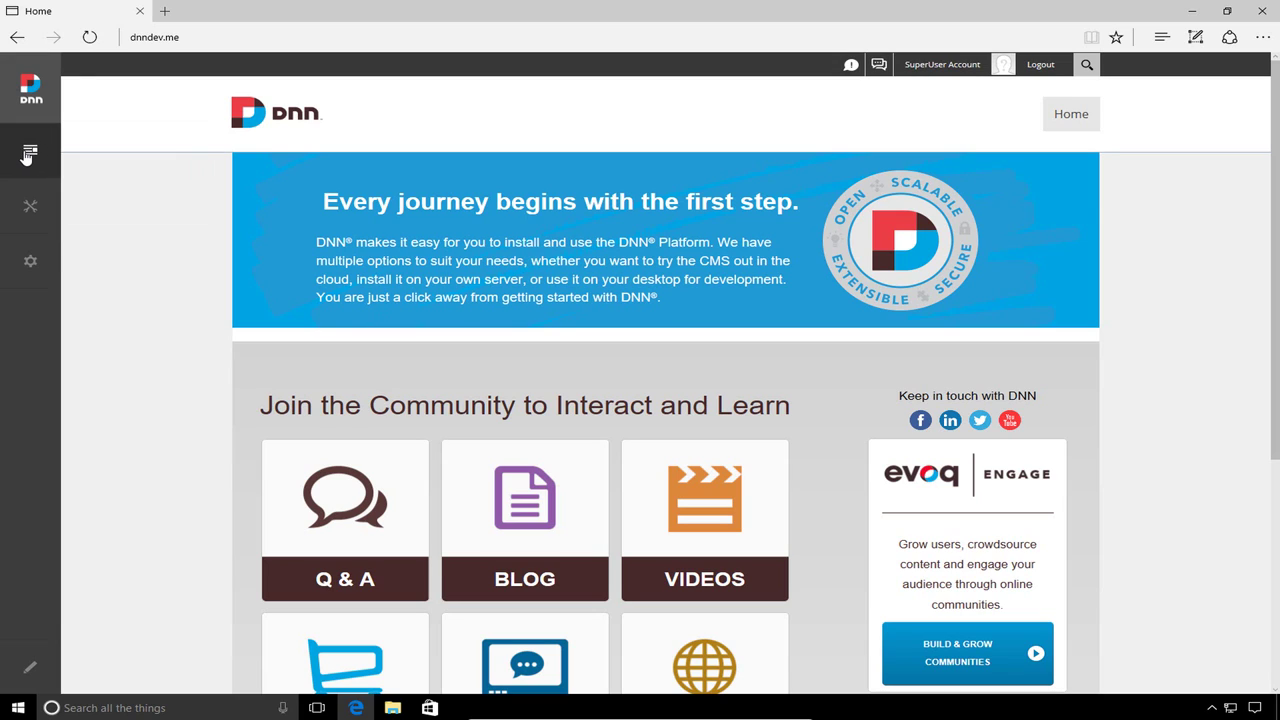
mouse_move(40, 210)
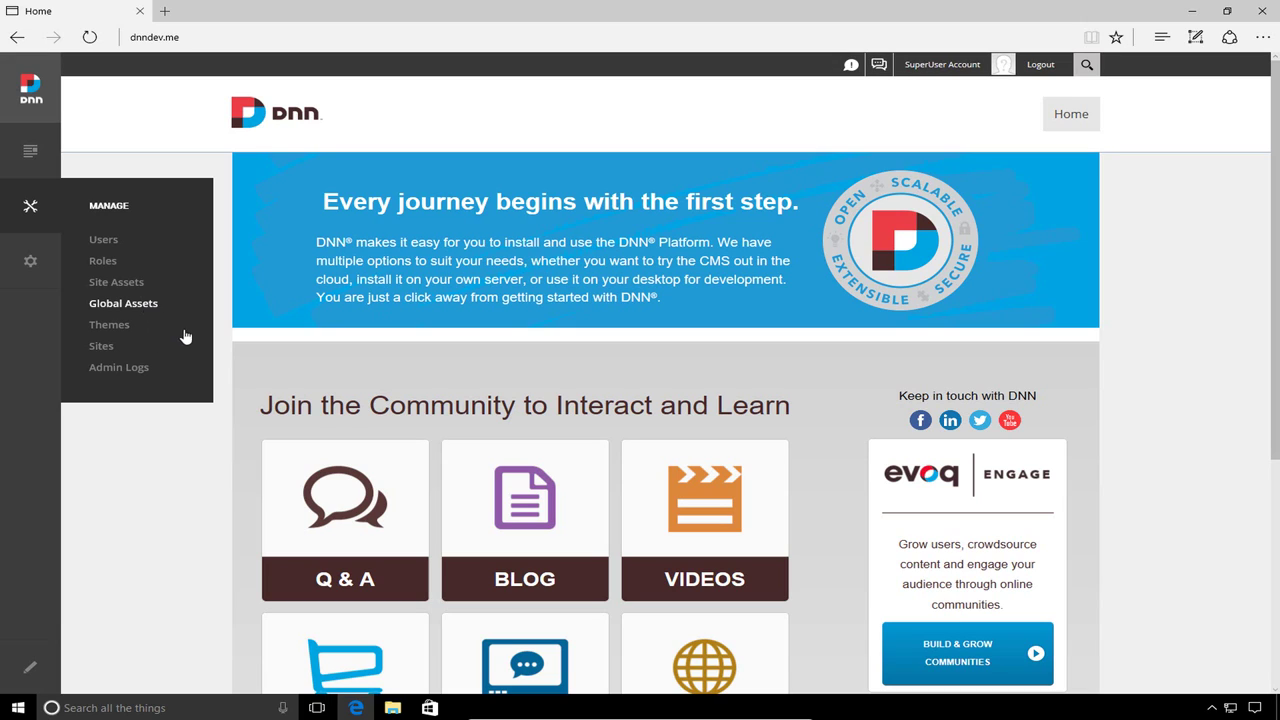
click(123, 330)
mouse_move(22, 263)
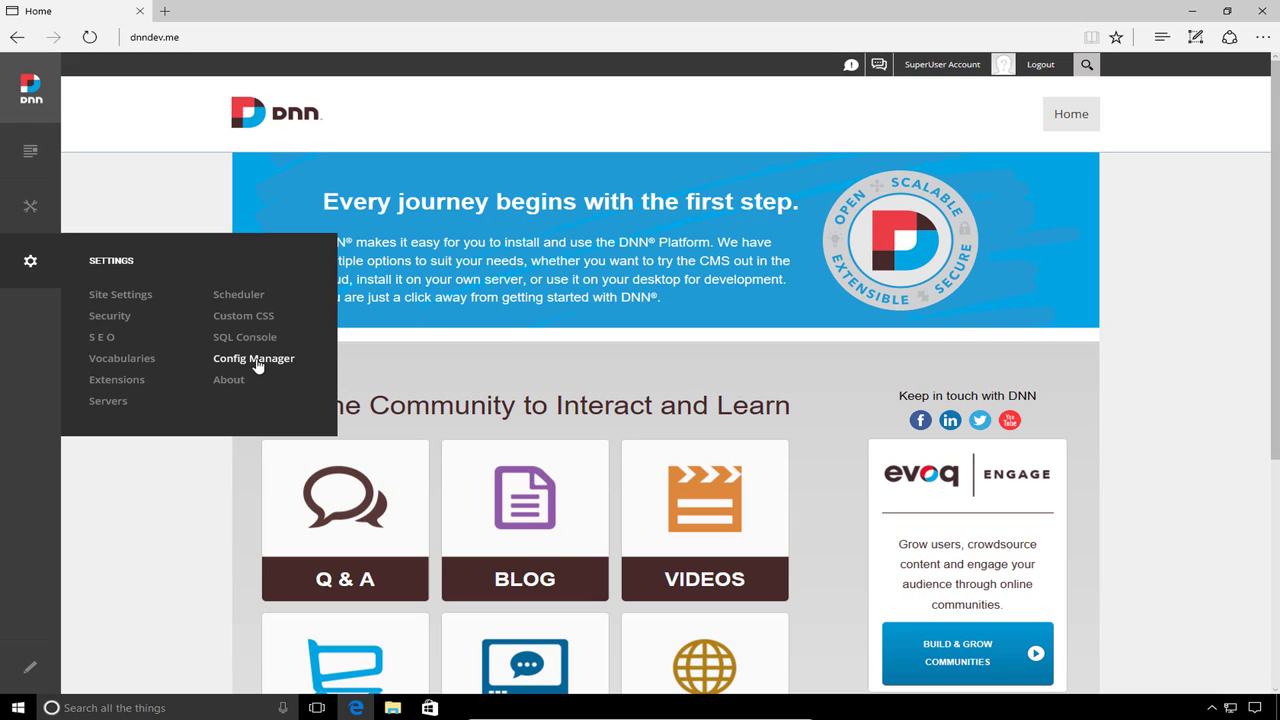
mouse_move(24, 192)
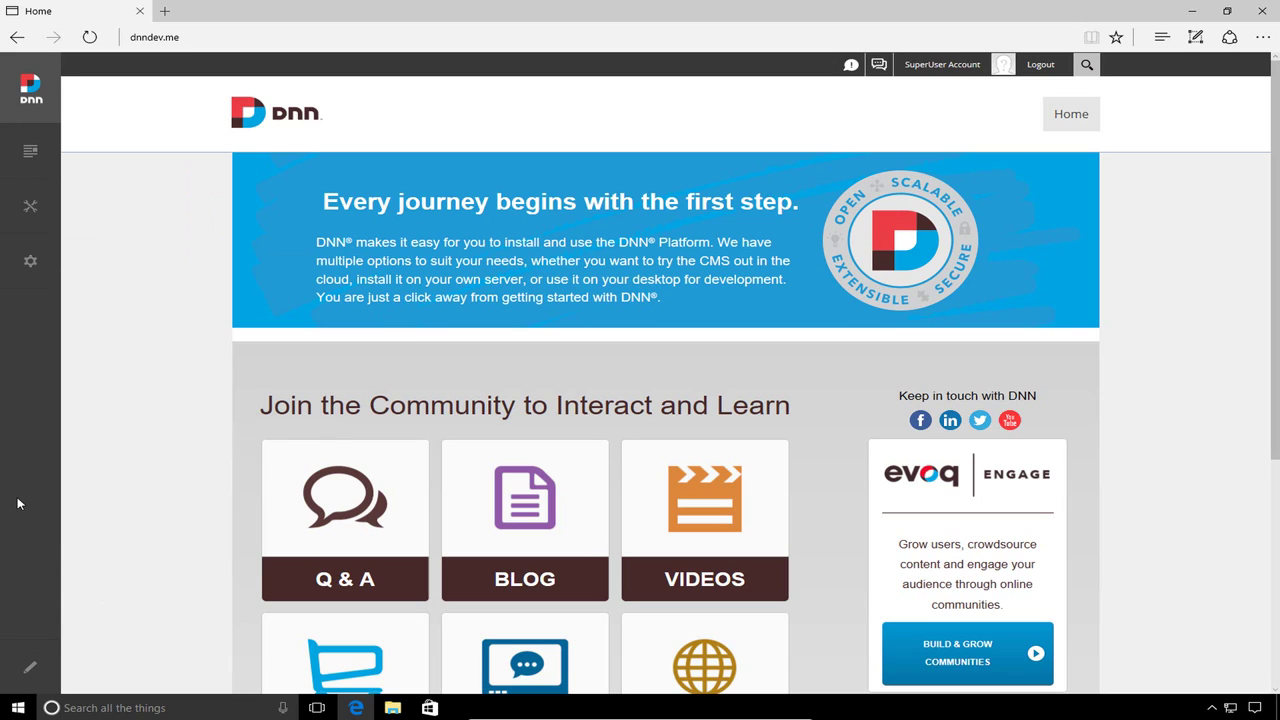
click(32, 672)
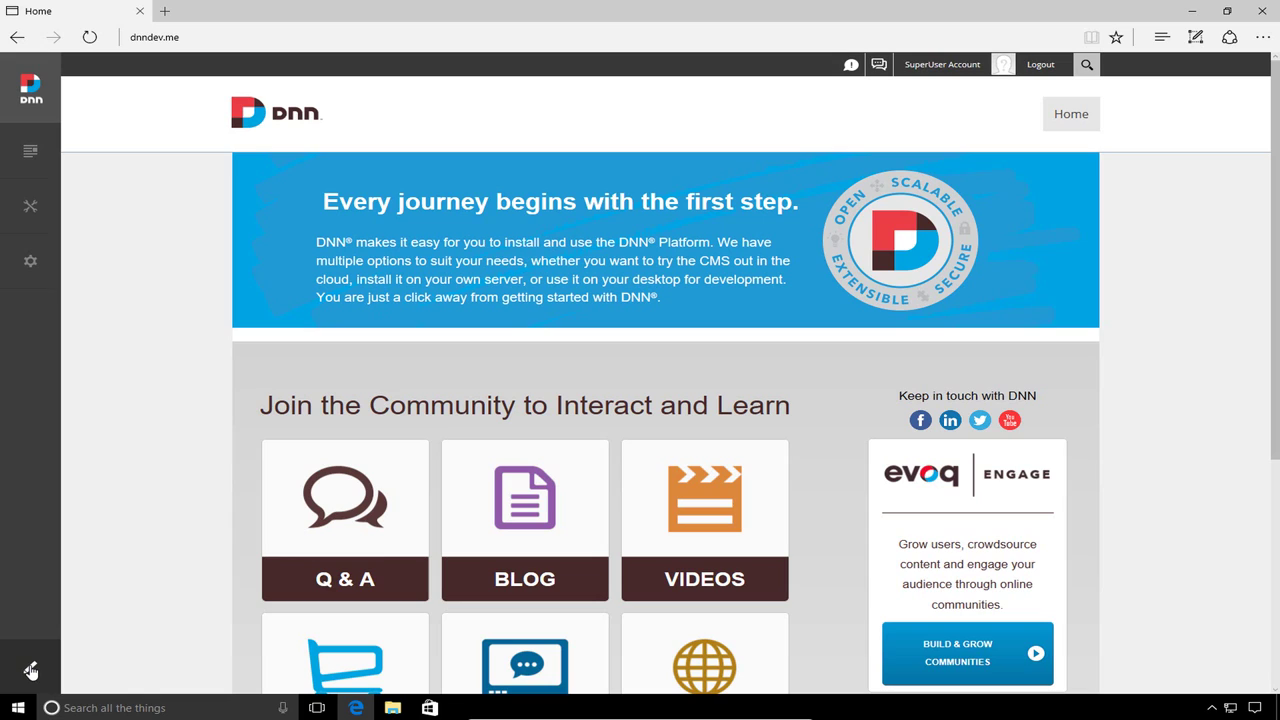
mouse_move(28, 150)
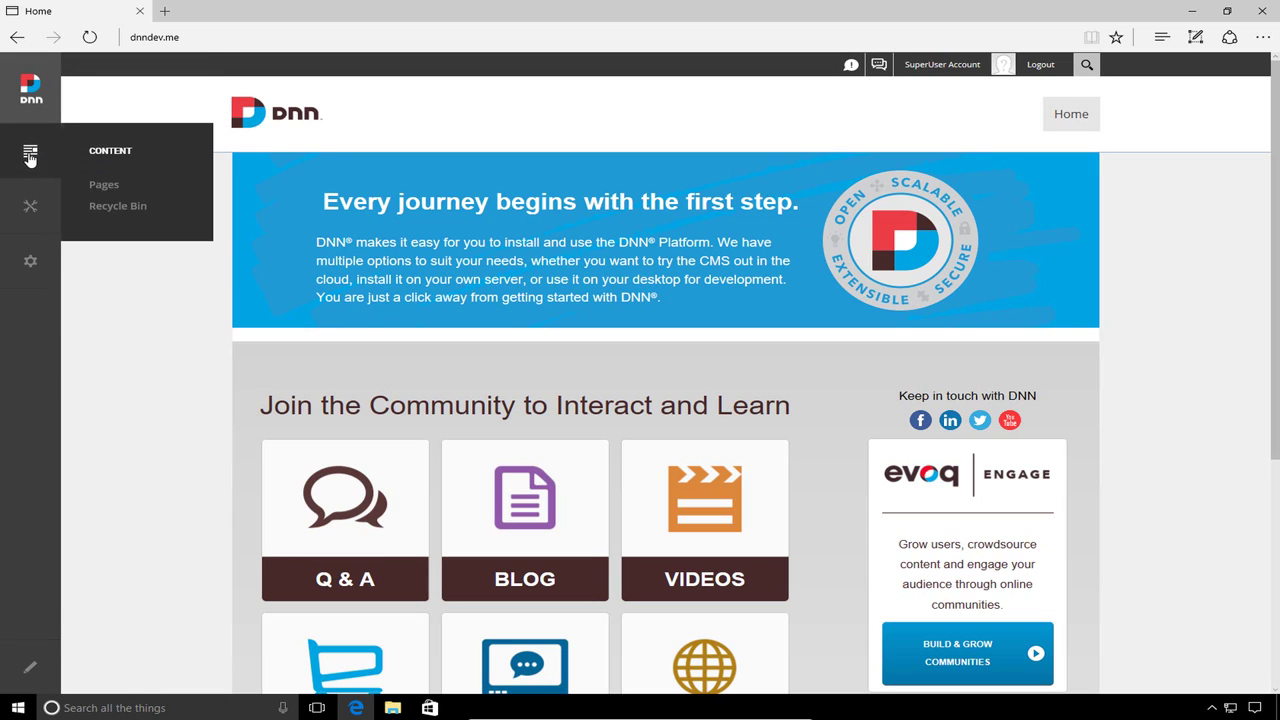
Step: Open Content > Pages in the Persona Bar to list the site's four pages
click(104, 186)
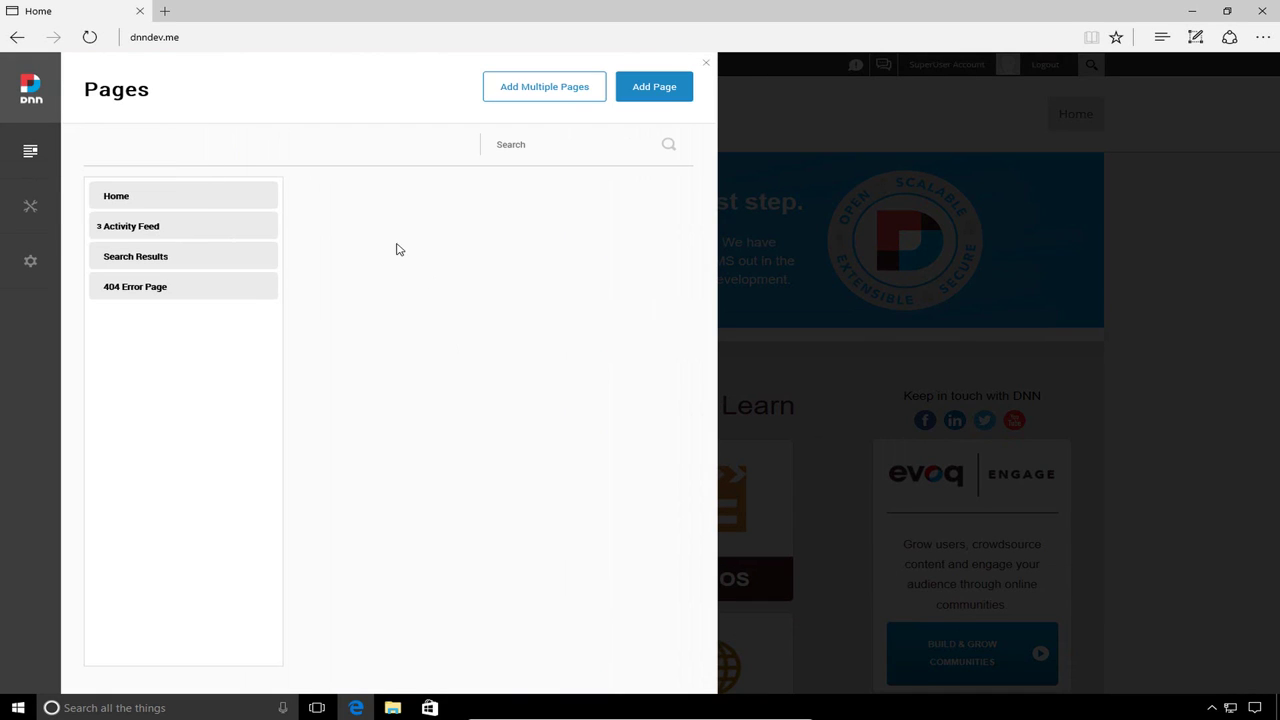
mouse_move(200, 197)
Step: Close the Pages panel, reopen it from Content > Pages, then close it again
click(708, 66)
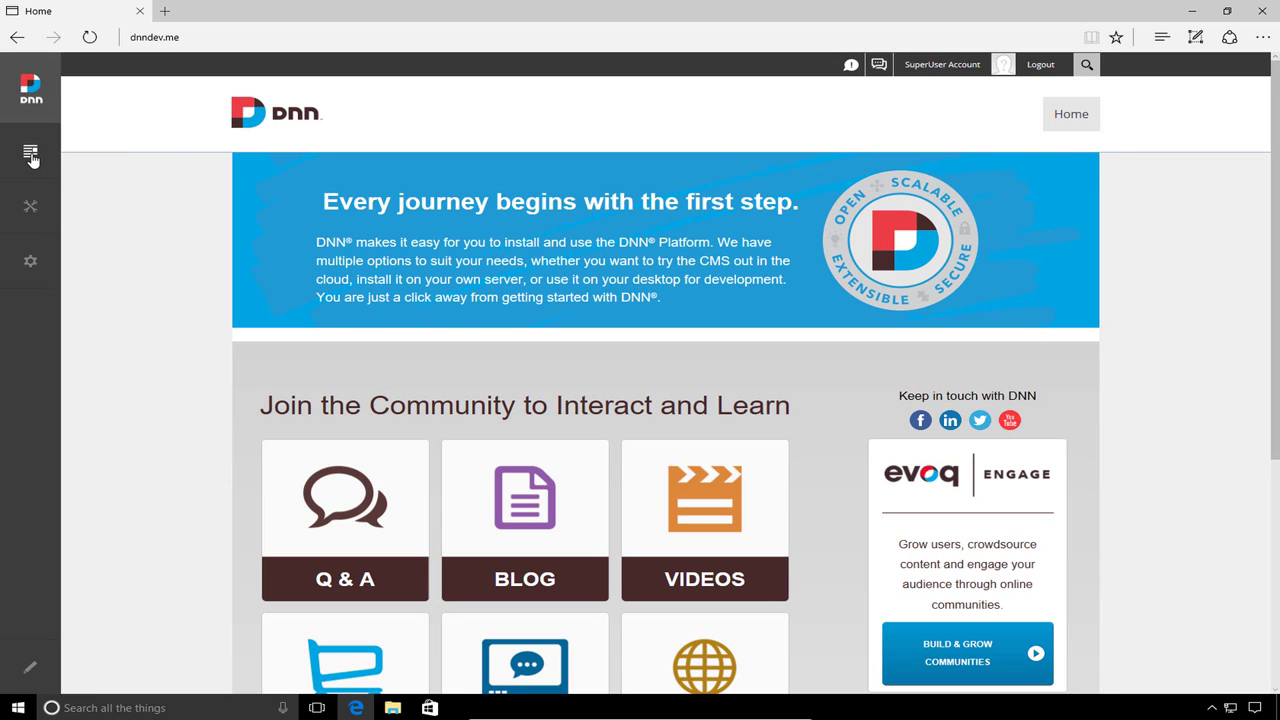
mouse_move(31, 158)
click(108, 186)
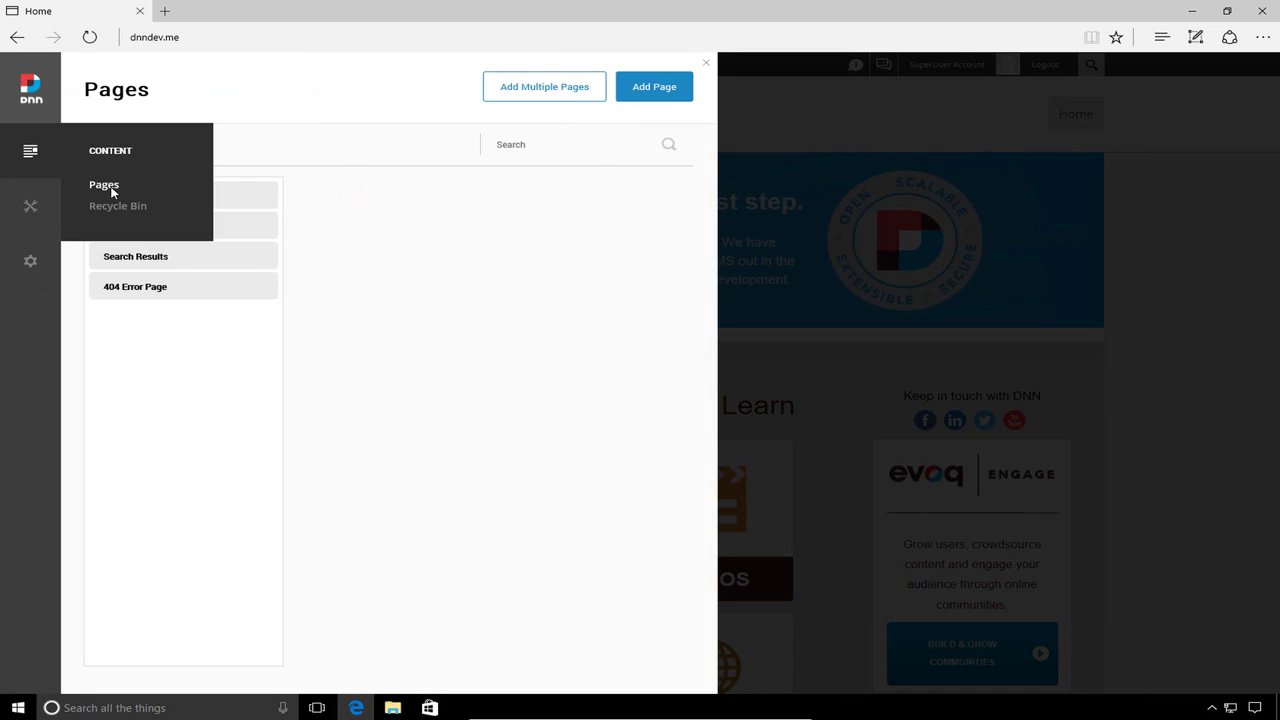
click(709, 67)
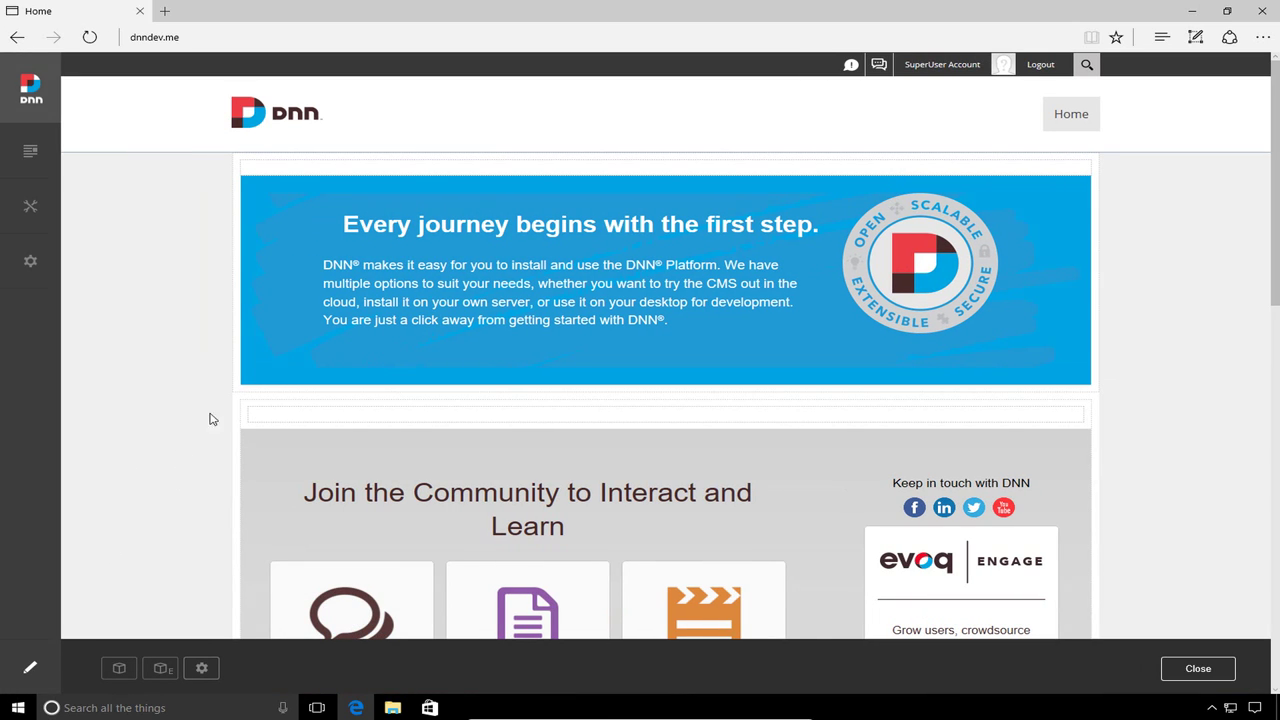
Step: Reveal the modules' action icons and the banner pencil's Edit Content and My Work options
mouse_move(265, 420)
mouse_move(798, 321)
mouse_move(562, 468)
mouse_move(988, 191)
Step: Open the welcome banner module in the Edit Content editor
mouse_move(1038, 171)
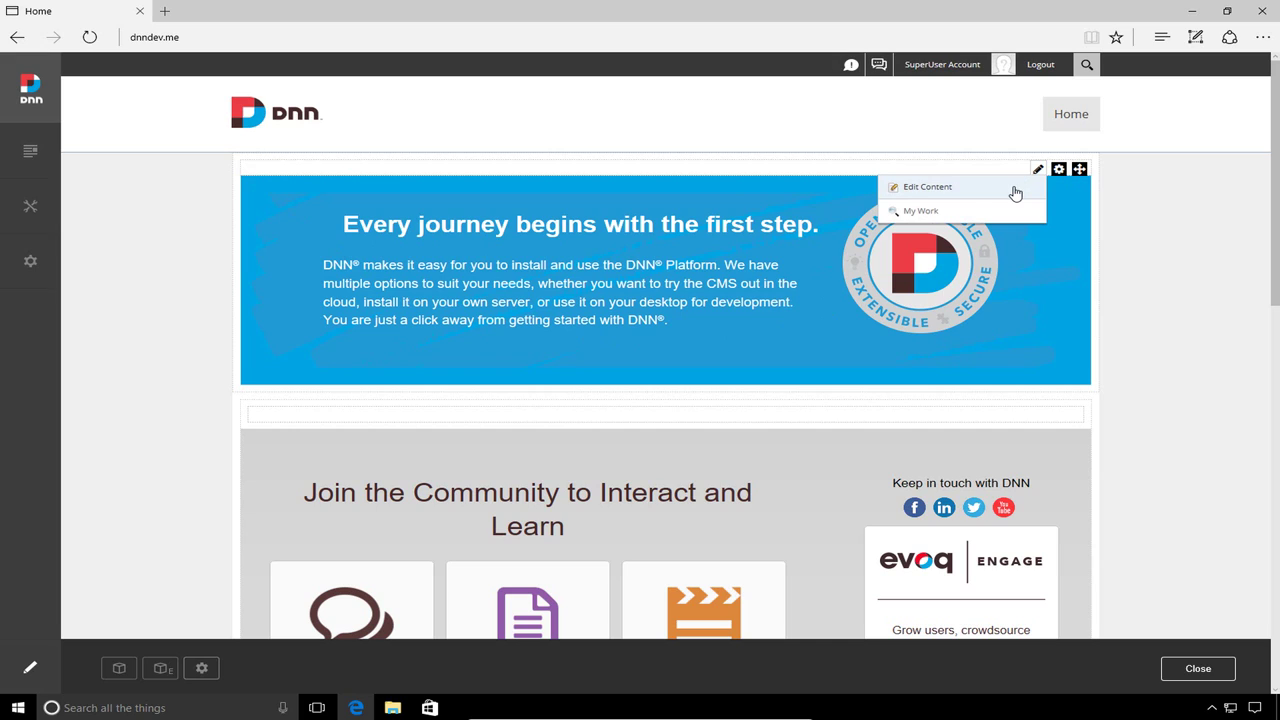
click(921, 192)
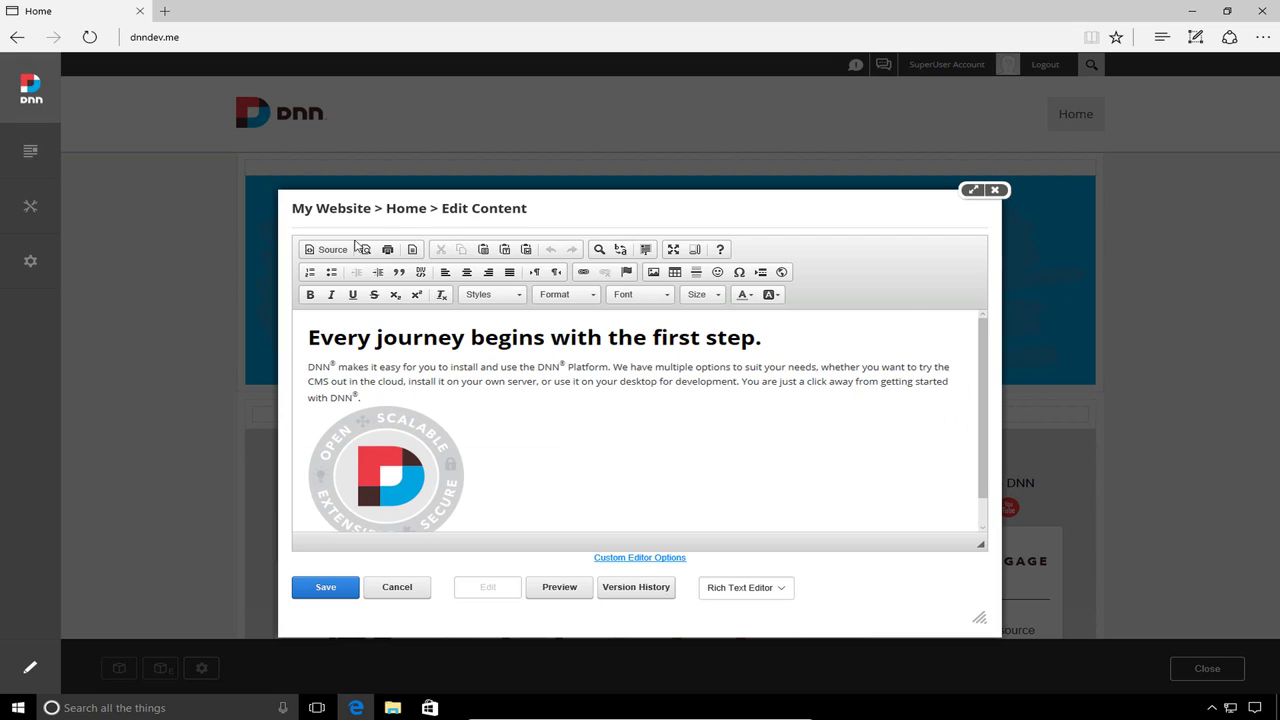
scroll(660, 378, down, 1)
scroll(560, 377, down, 1)
scroll(563, 380, up, 1)
Step: Select the word 'server' in the banner text, then cancel without saving
click(510, 381)
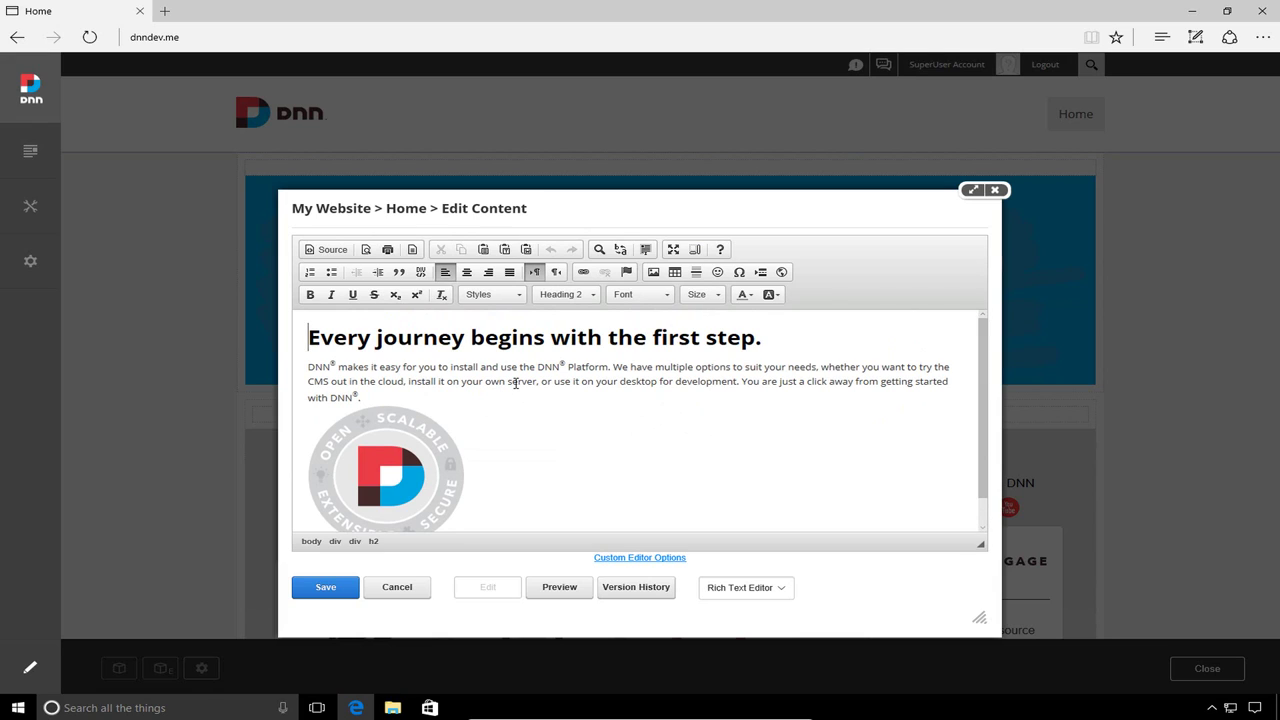
click(518, 381)
double_click(510, 381)
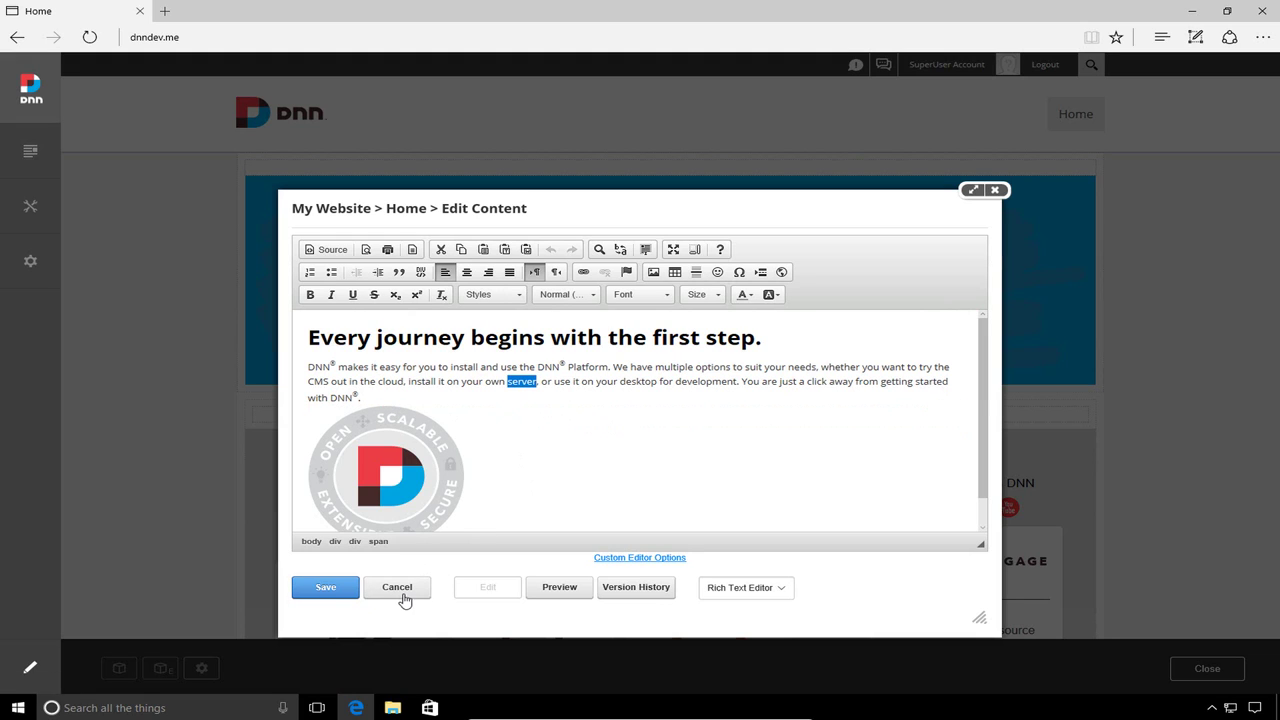
click(405, 594)
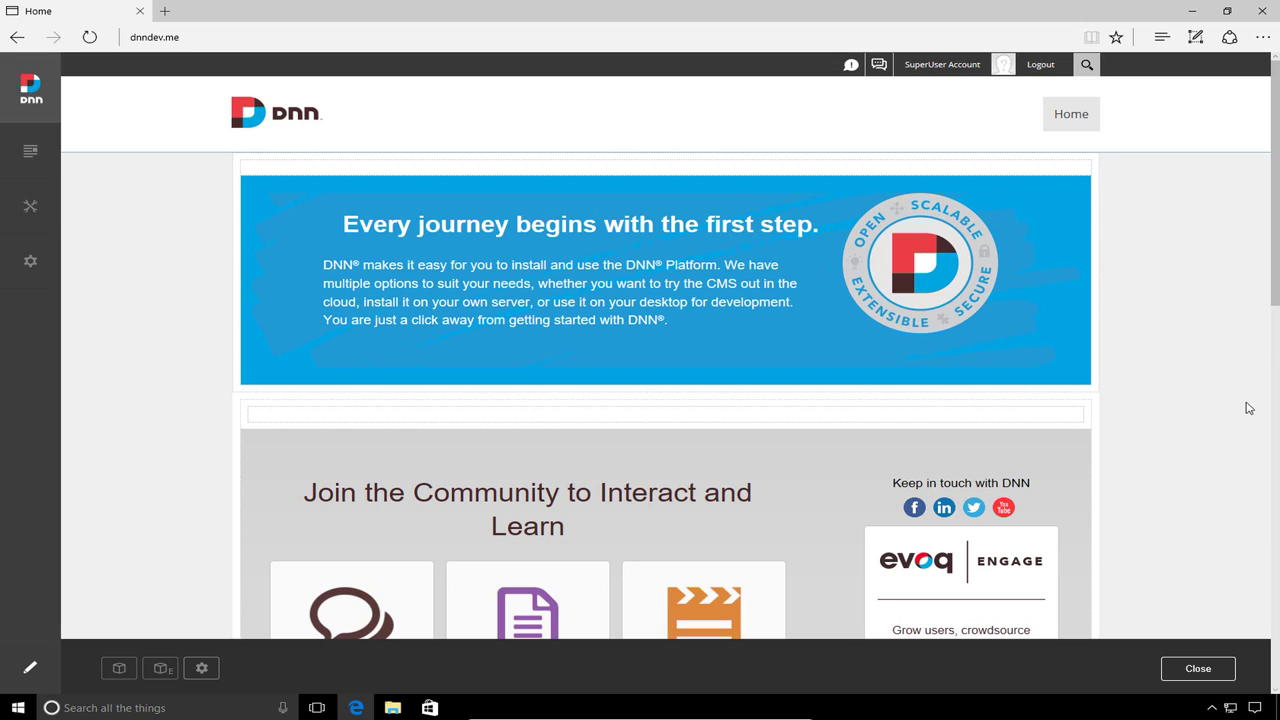
mouse_move(798, 290)
mouse_move(854, 517)
mouse_move(957, 255)
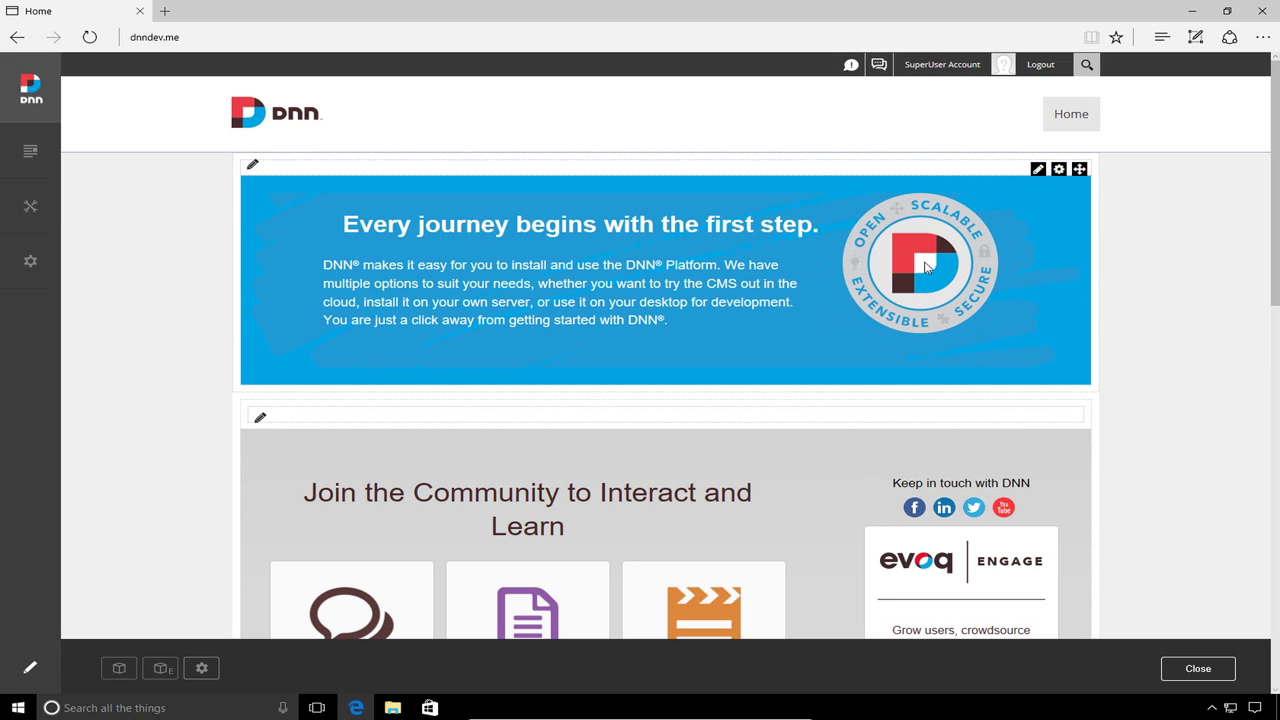
scroll(1157, 326, down, 9)
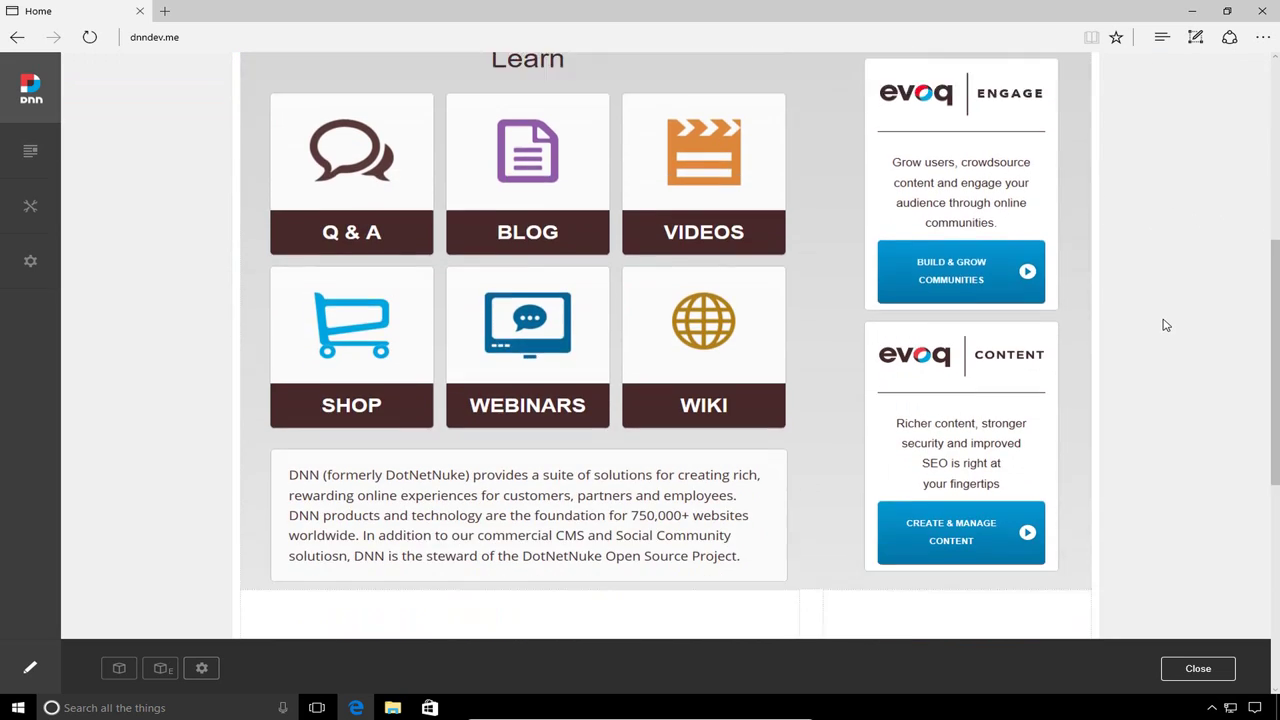
scroll(1165, 325, down, 2)
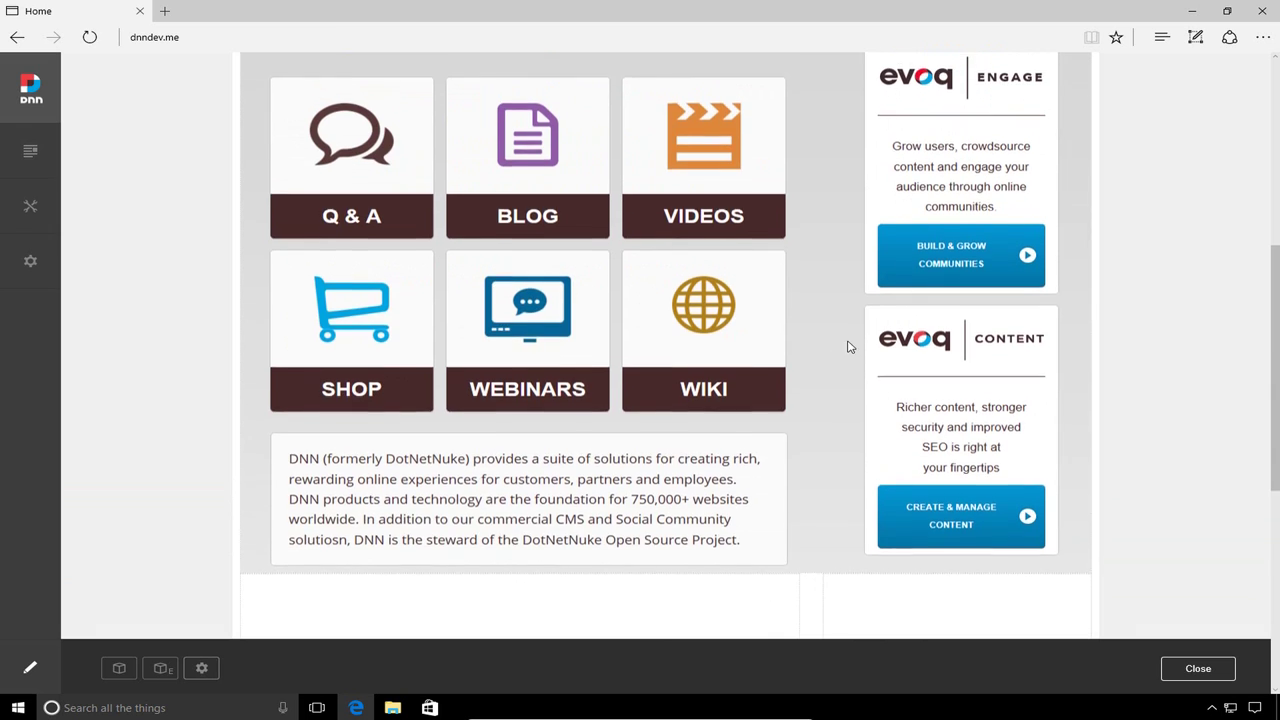
scroll(834, 360, up, 5)
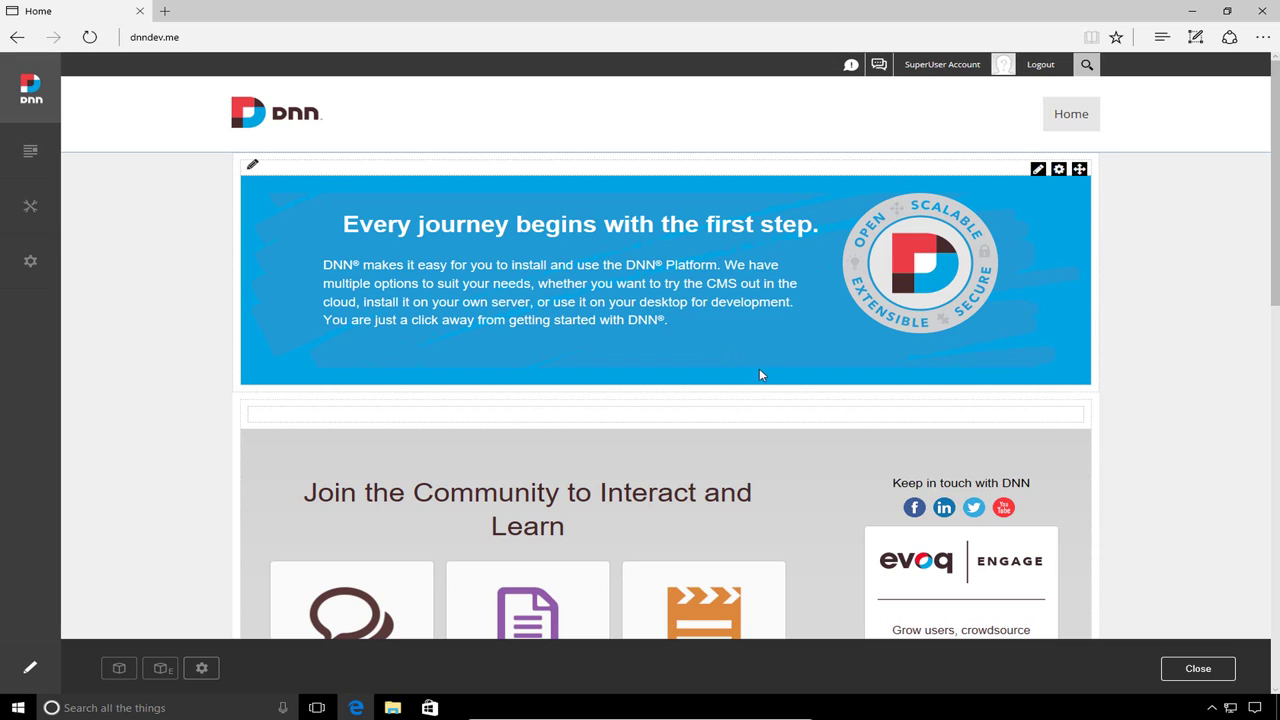
Step: Drag an HTML module from Add Module into an empty pane below the product description
scroll(1148, 360, down, 3)
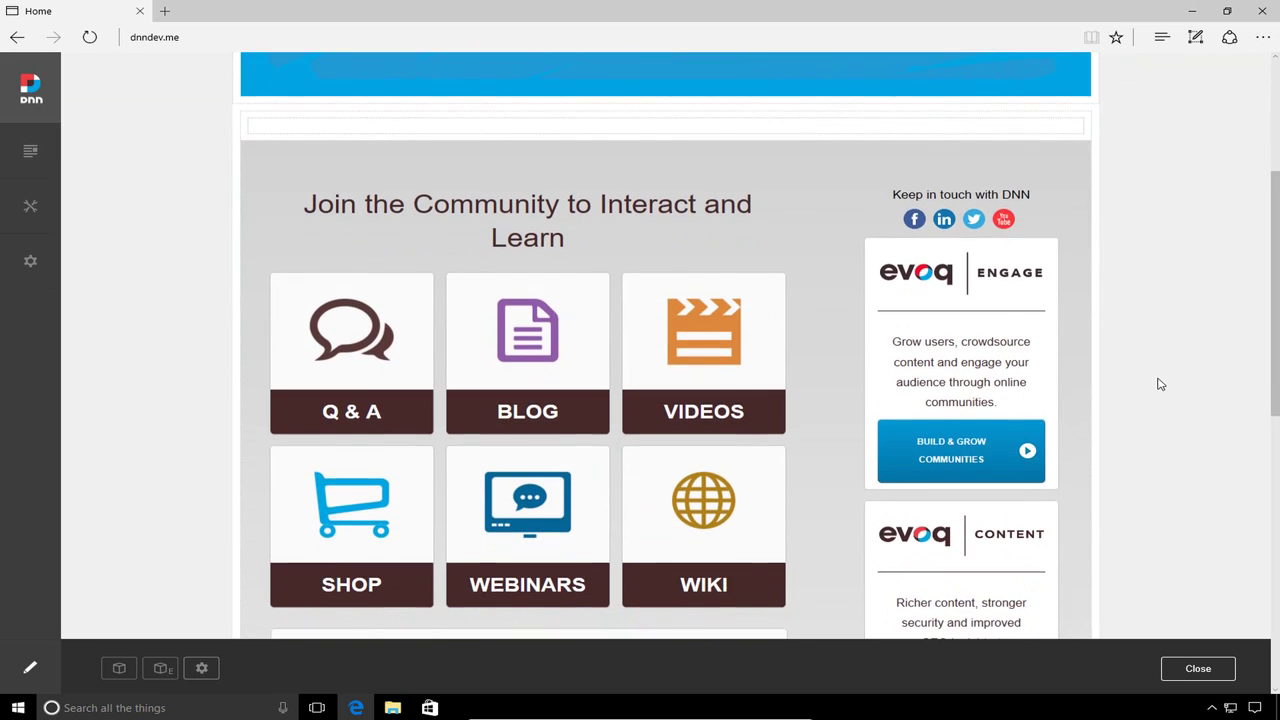
scroll(1163, 384, up, 3)
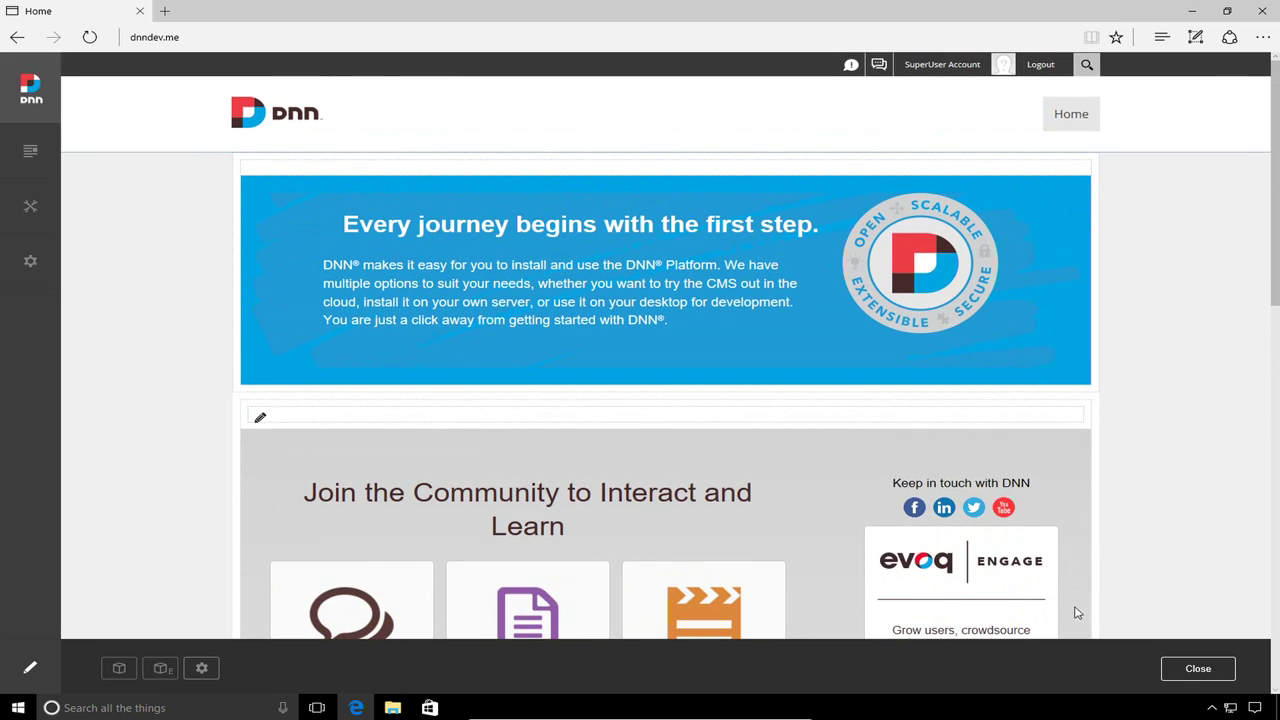
click(117, 670)
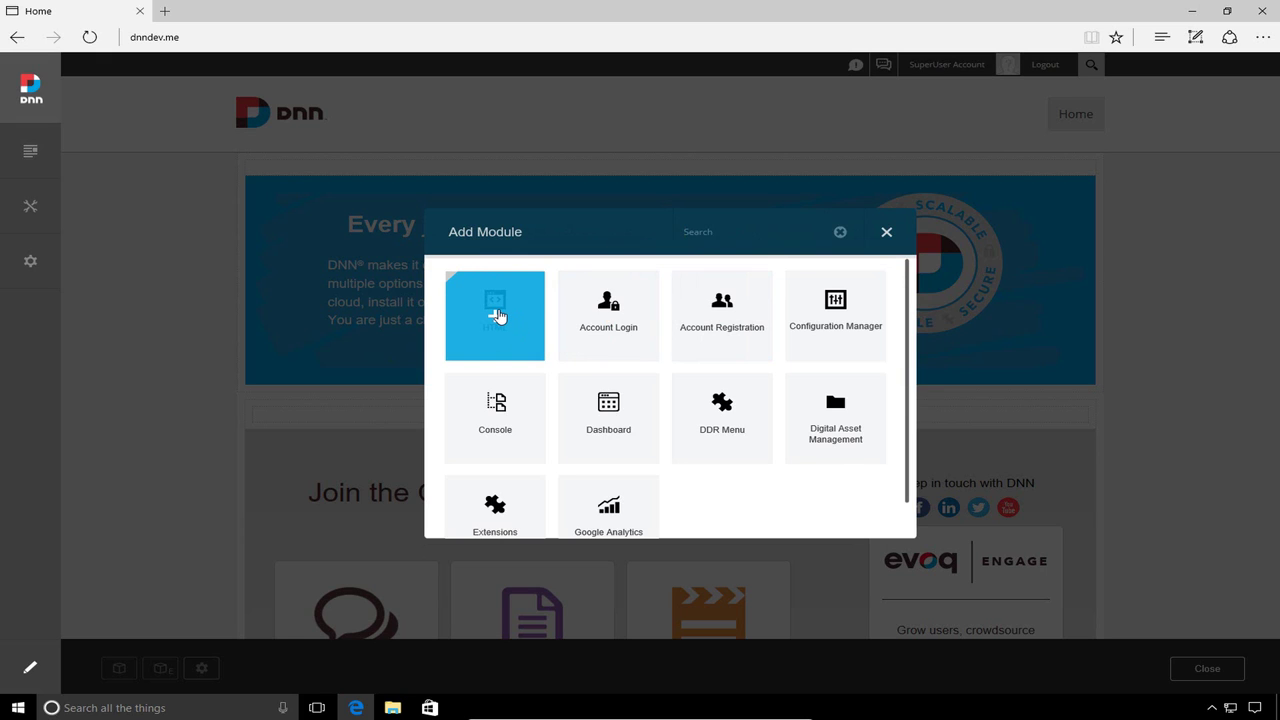
drag(498, 316, 666, 301)
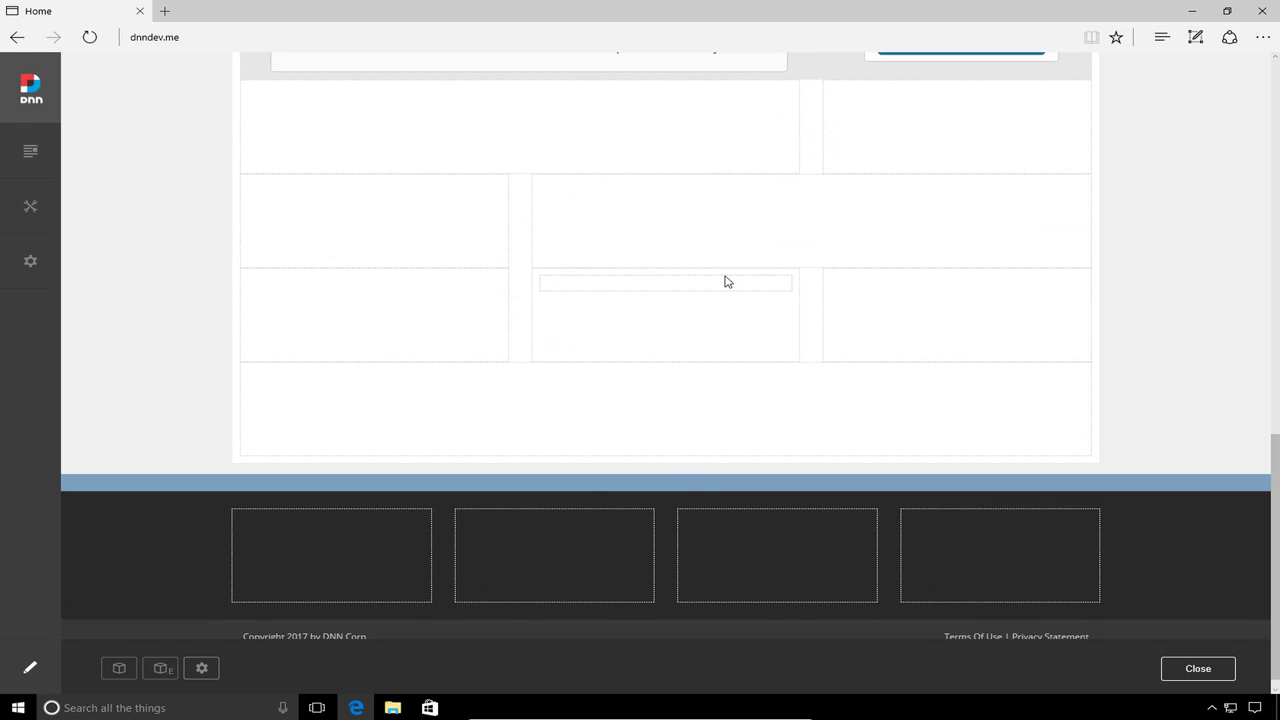
mouse_move(739, 285)
scroll(400, 560, up, 2)
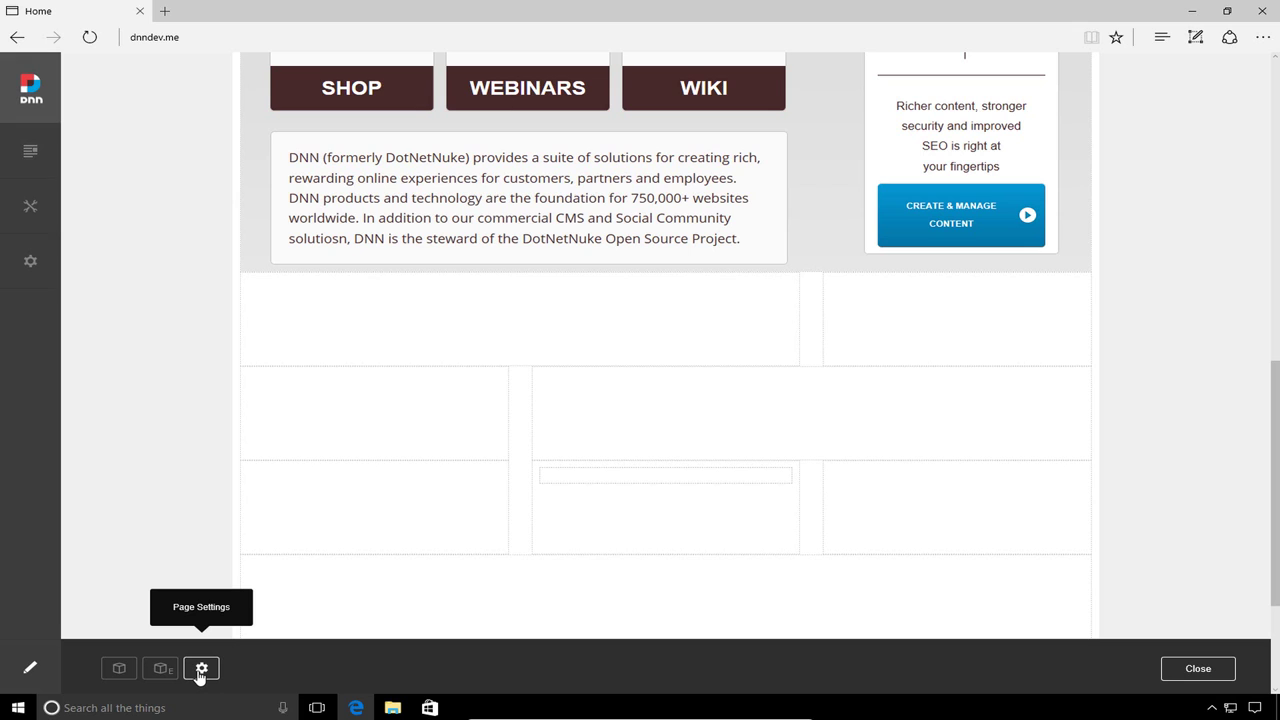
Step: Open the Home page's Permissions tab and examine the View Tab and Edit Tab columns
click(201, 669)
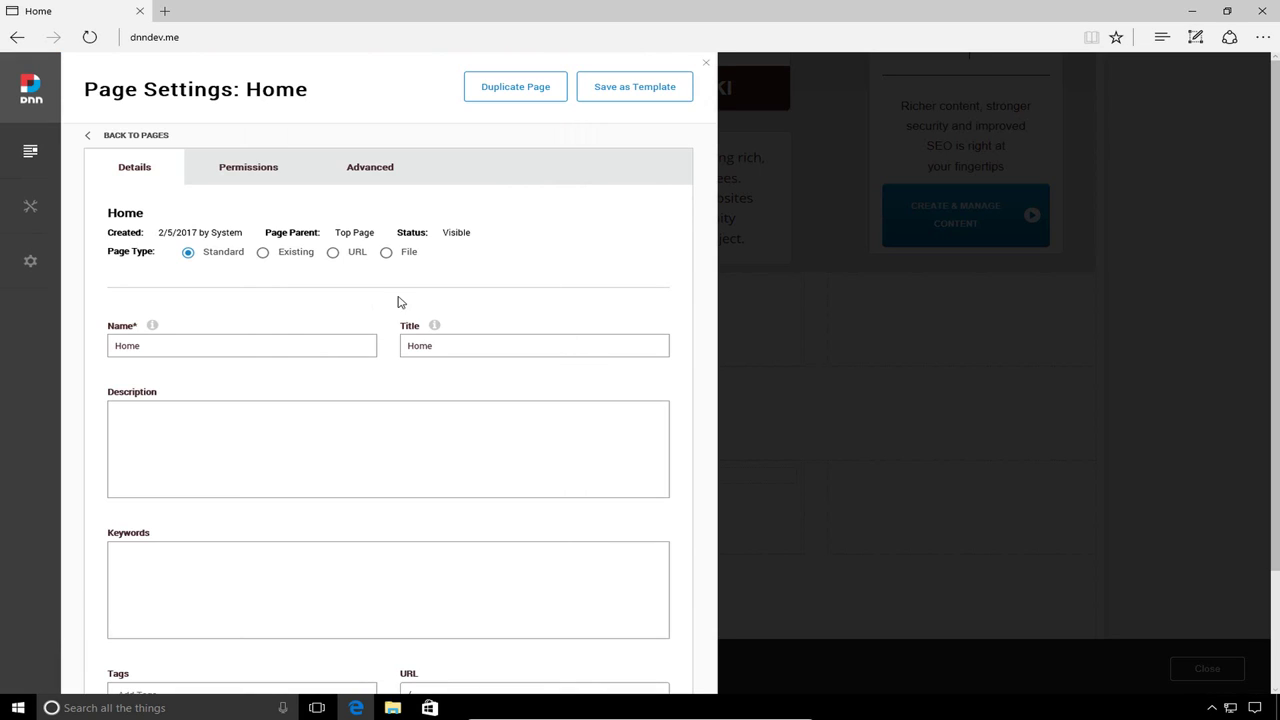
click(273, 167)
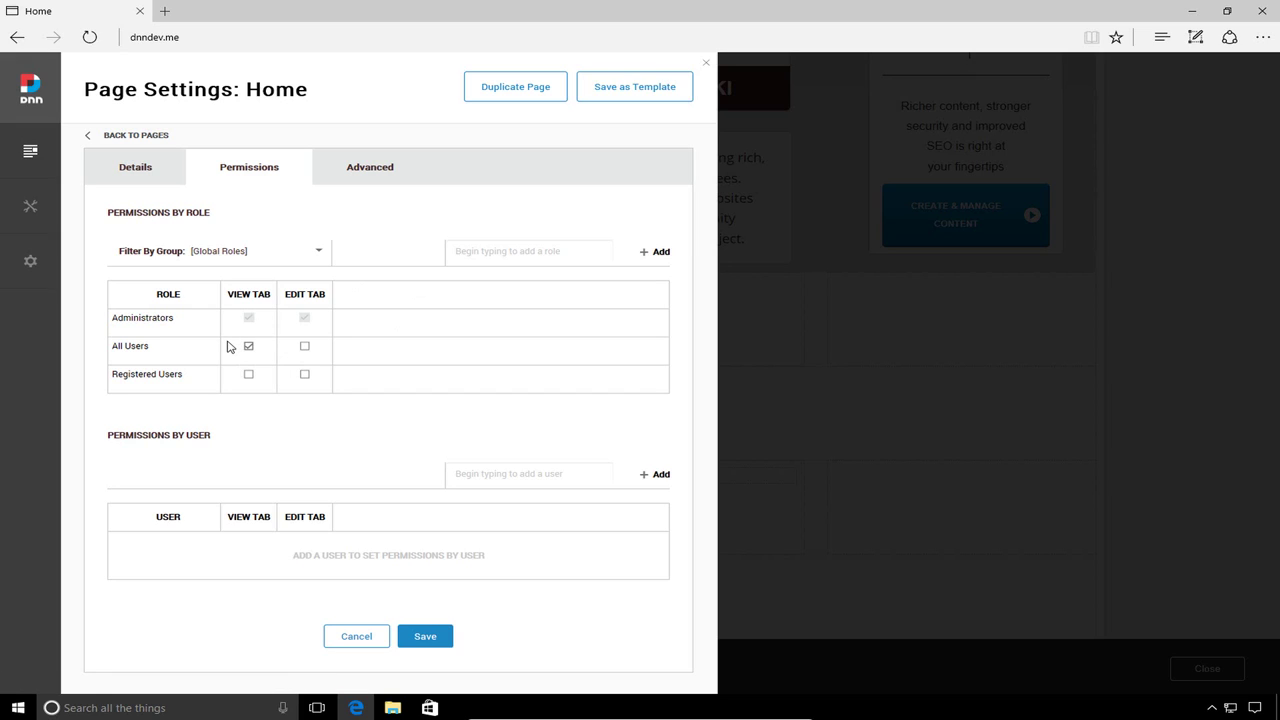
drag(232, 293, 270, 296)
click(256, 294)
mouse_move(287, 294)
mouse_down()
mouse_move(341, 293)
mouse_move(297, 298)
mouse_up()
double_click(320, 295)
double_click(296, 295)
double_click(318, 296)
click(317, 298)
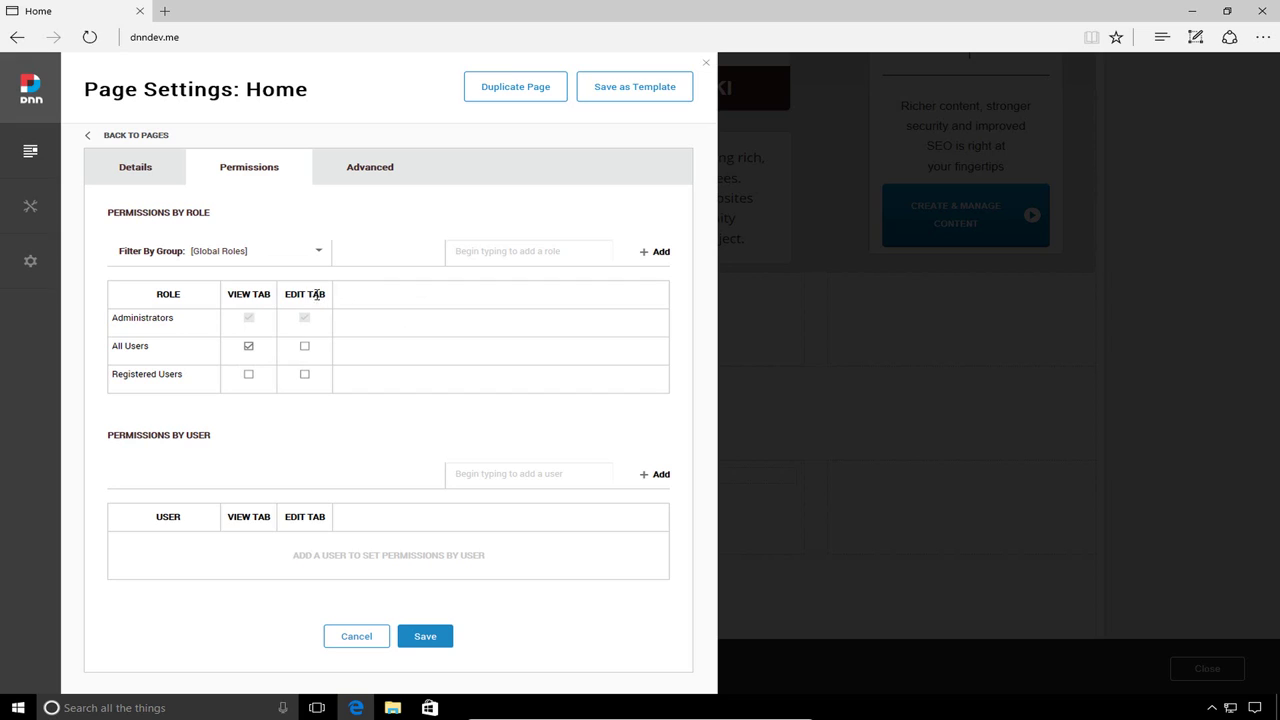
double_click(244, 294)
click(245, 295)
Step: Point out the Administrators, All Users and Registered Users roles in the permission grid
double_click(156, 318)
click(184, 324)
double_click(146, 350)
click(115, 349)
drag(191, 377, 98, 375)
click(165, 381)
Step: Toggle the All Users and Registered Users view checkboxes and reset them to their original state
click(255, 351)
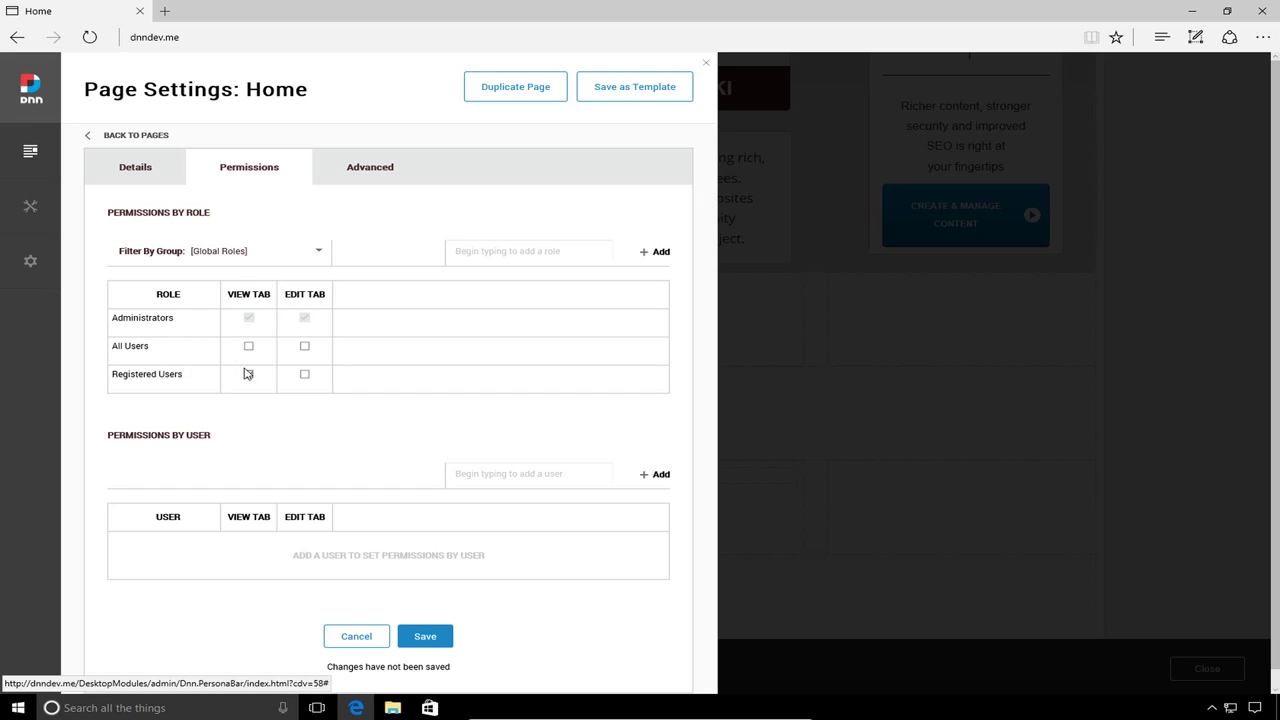
click(248, 346)
click(248, 374)
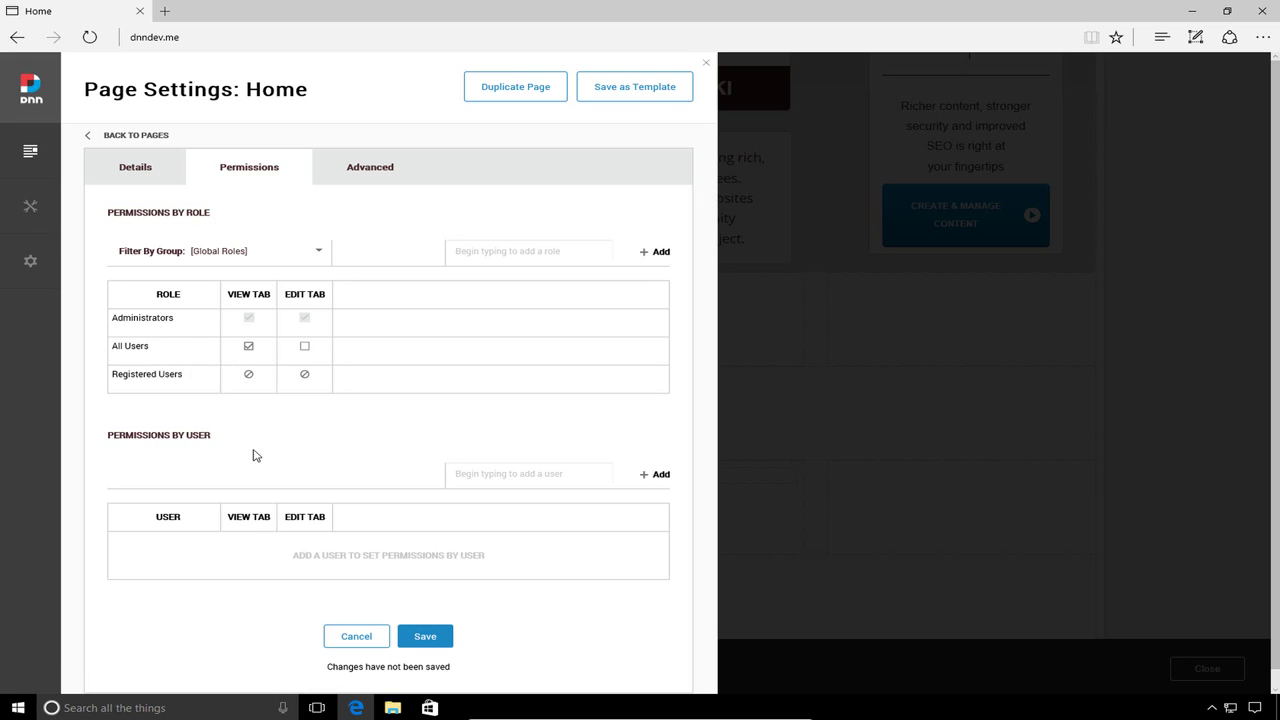
click(248, 374)
Step: Cancel the Home page settings, confirm discarding the changes, and close the Pages panel
click(368, 638)
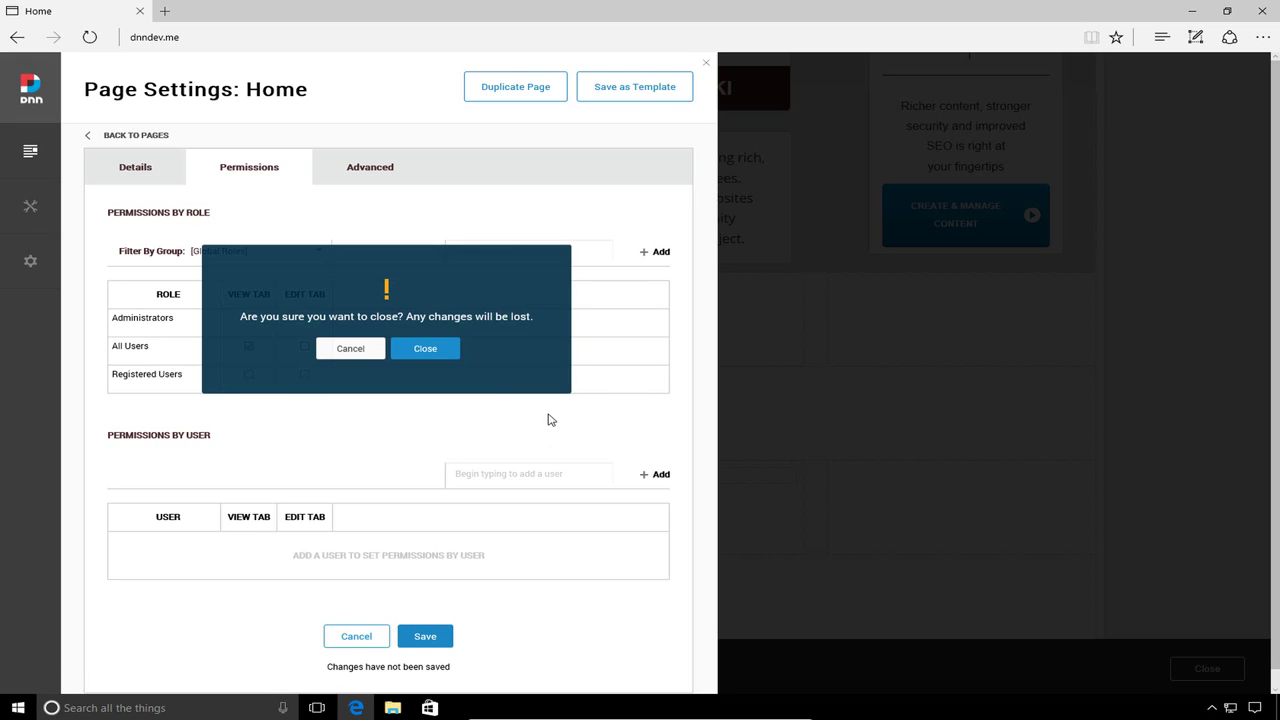
click(413, 349)
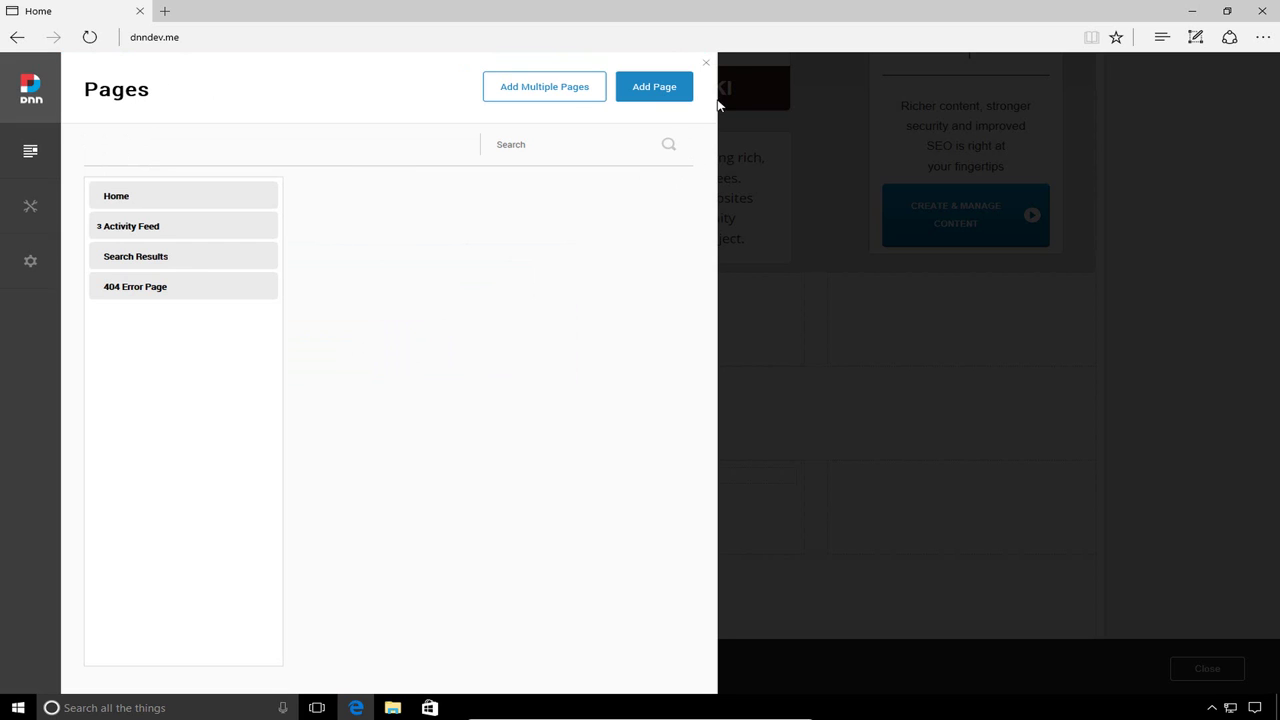
click(705, 66)
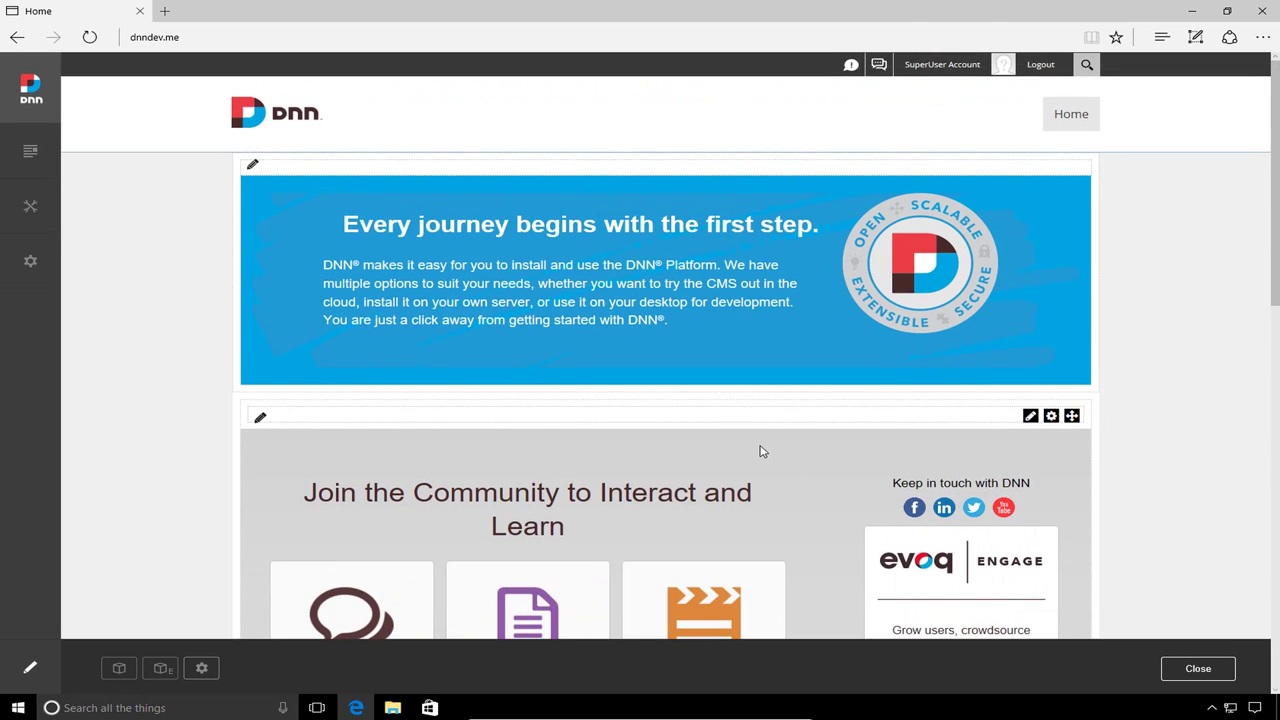
Step: Scroll down to the new HTML module, then close the edit bar to exit edit mode
scroll(762, 449, down, 5)
scroll(763, 449, down, 5)
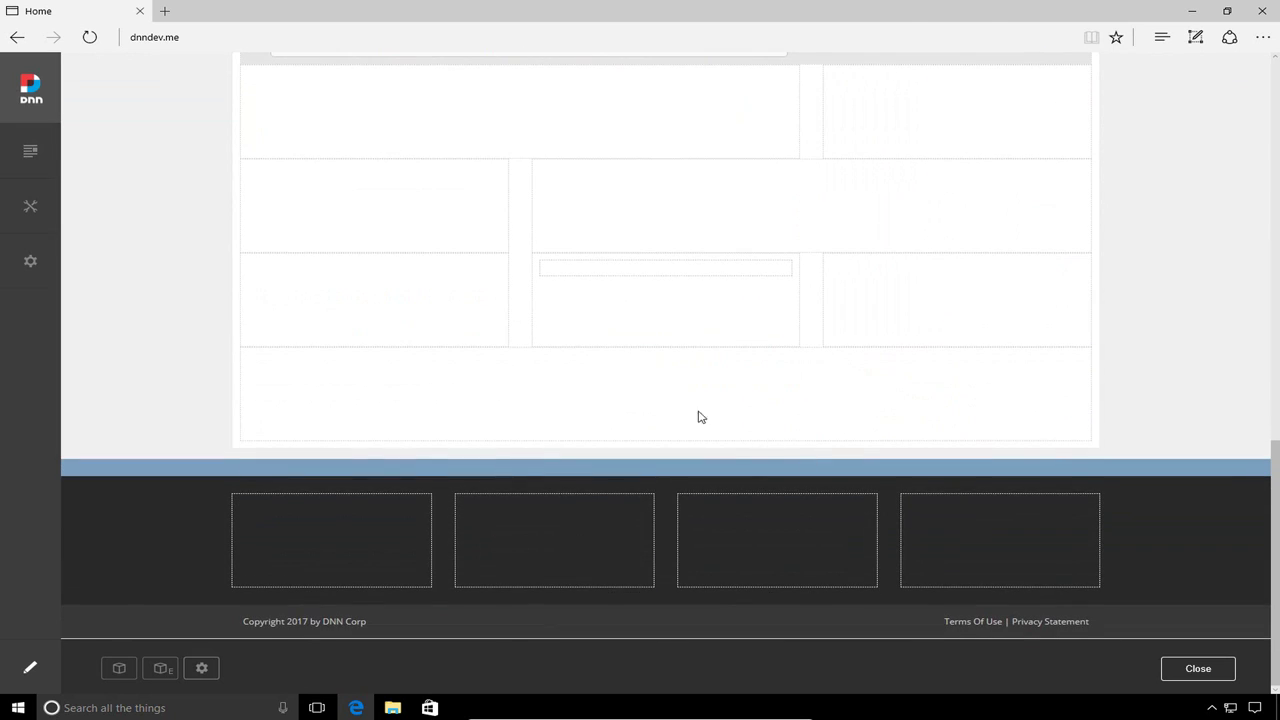
scroll(740, 415, up, 1)
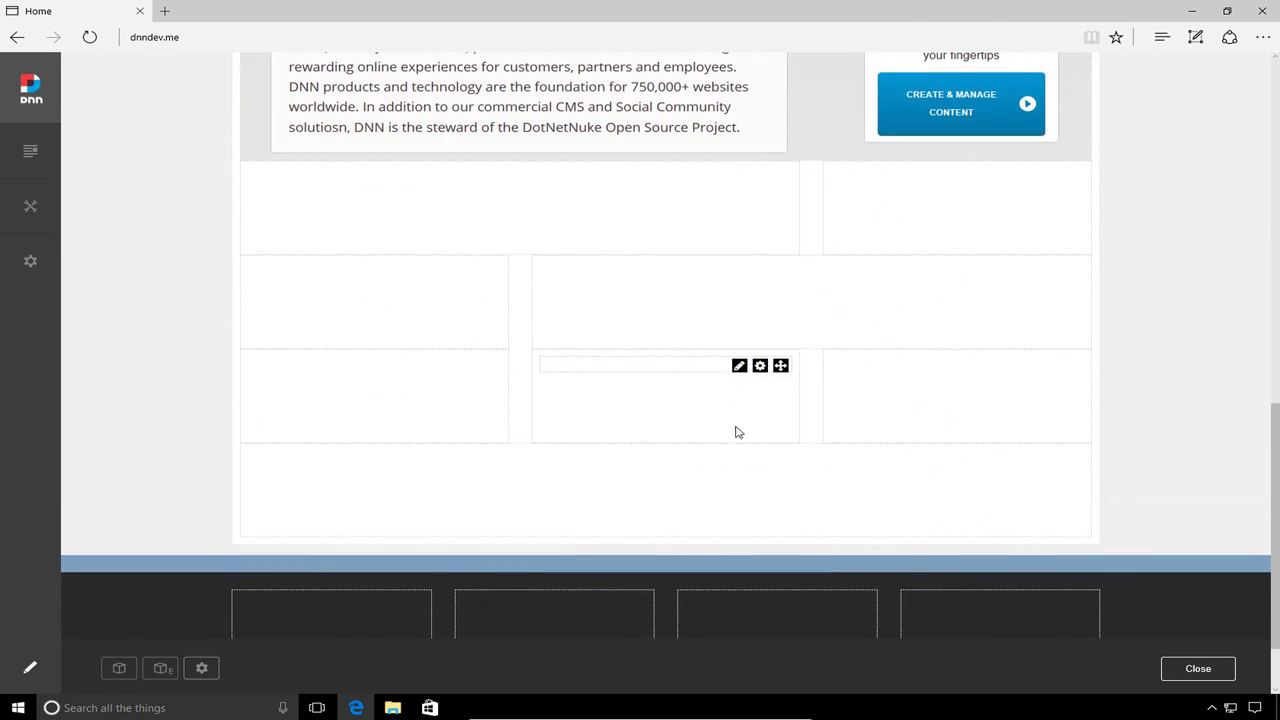
mouse_move(745, 368)
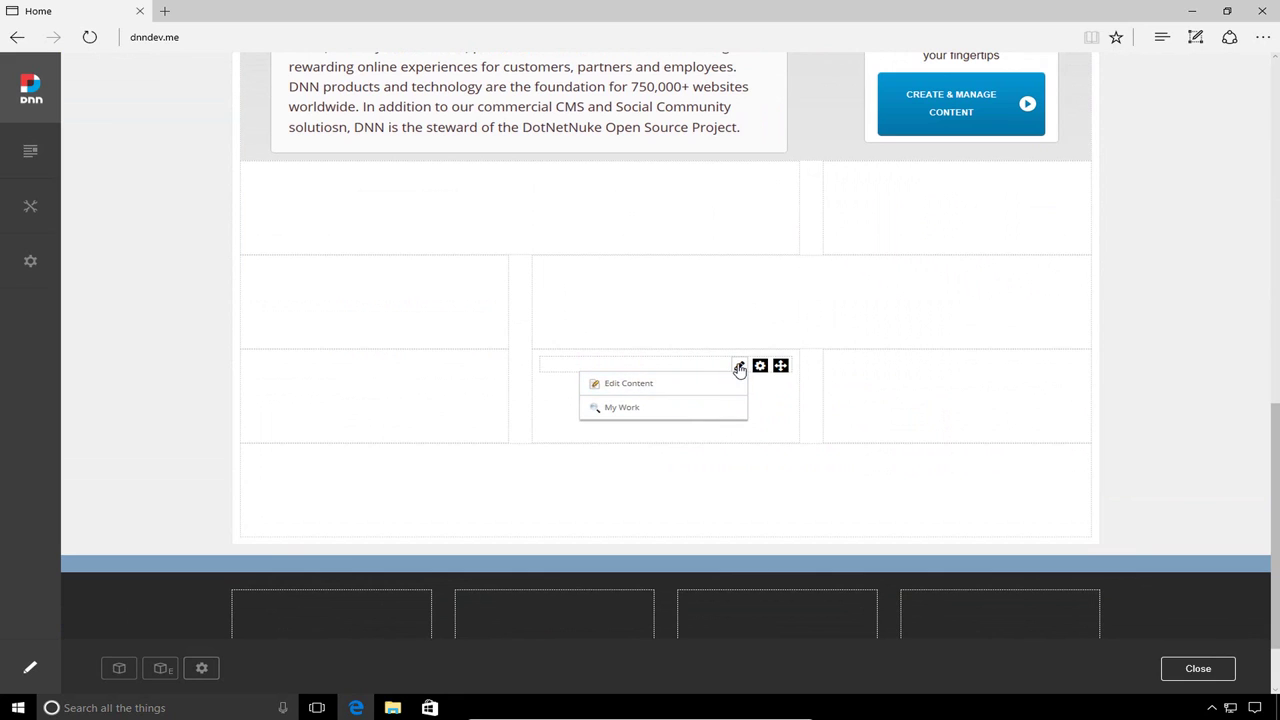
click(1208, 670)
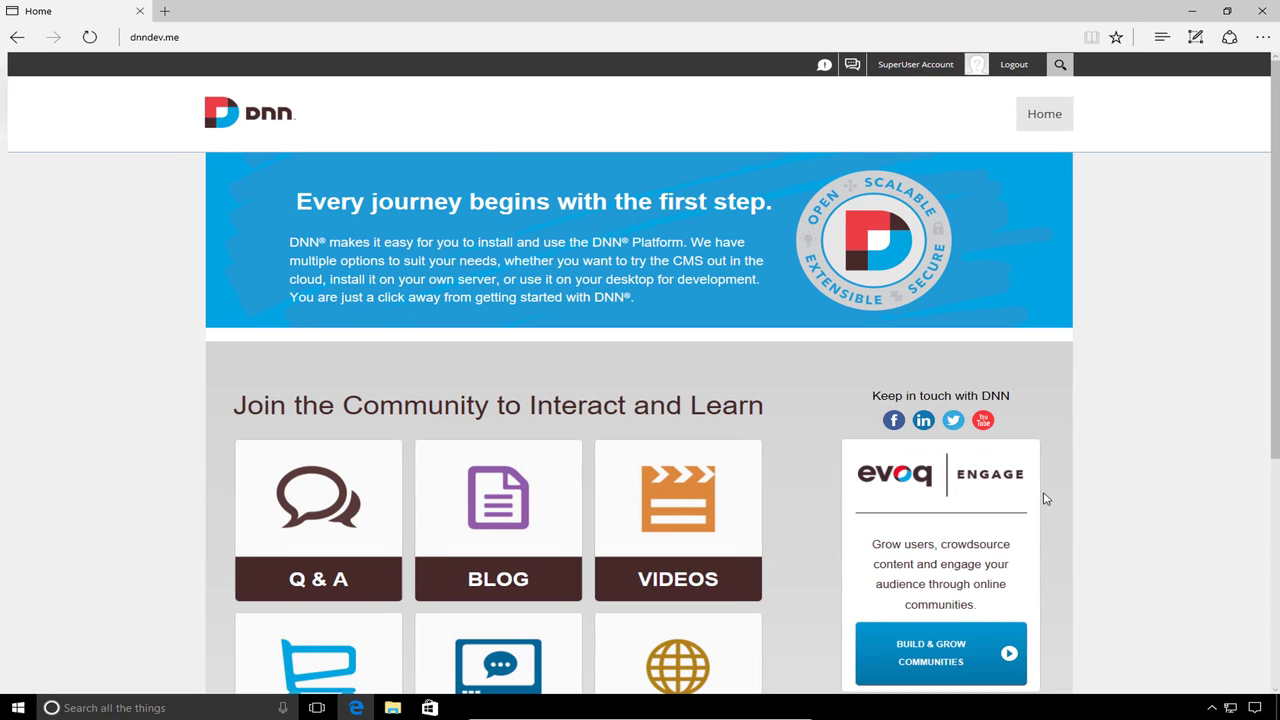
scroll(1176, 399, down, 5)
scroll(1152, 344, up, 5)
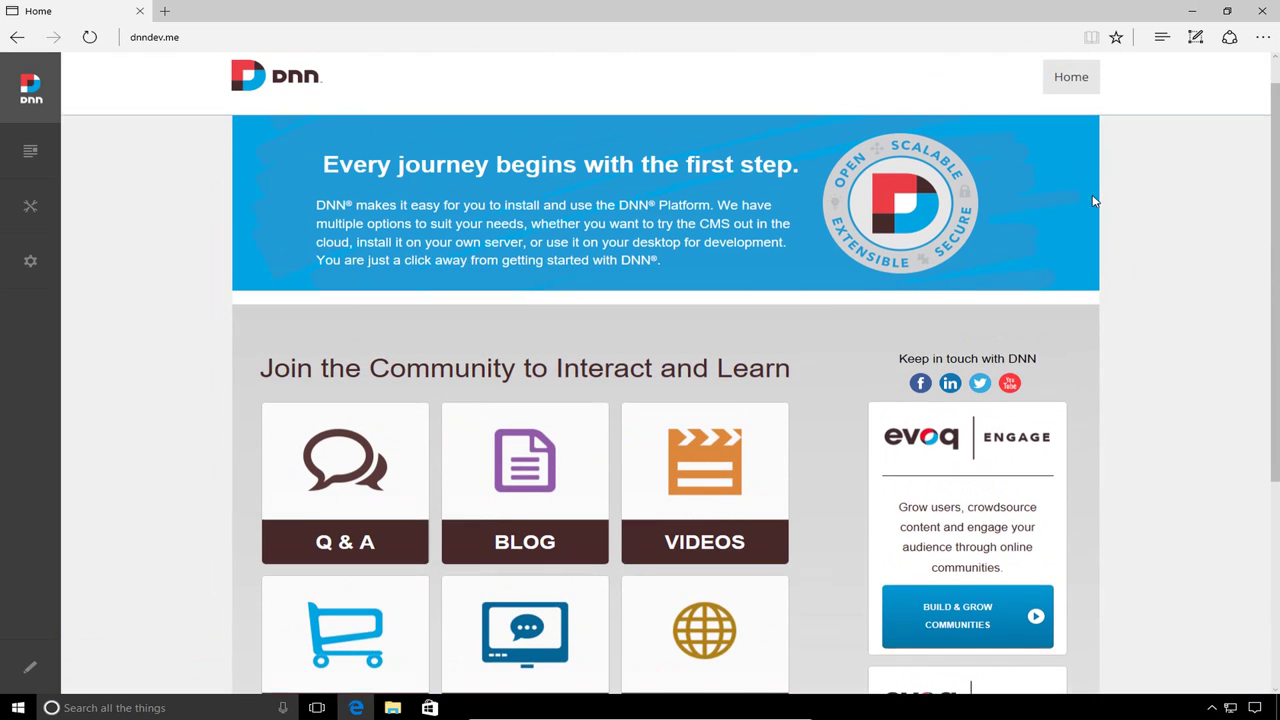
scroll(928, 352, down, 5)
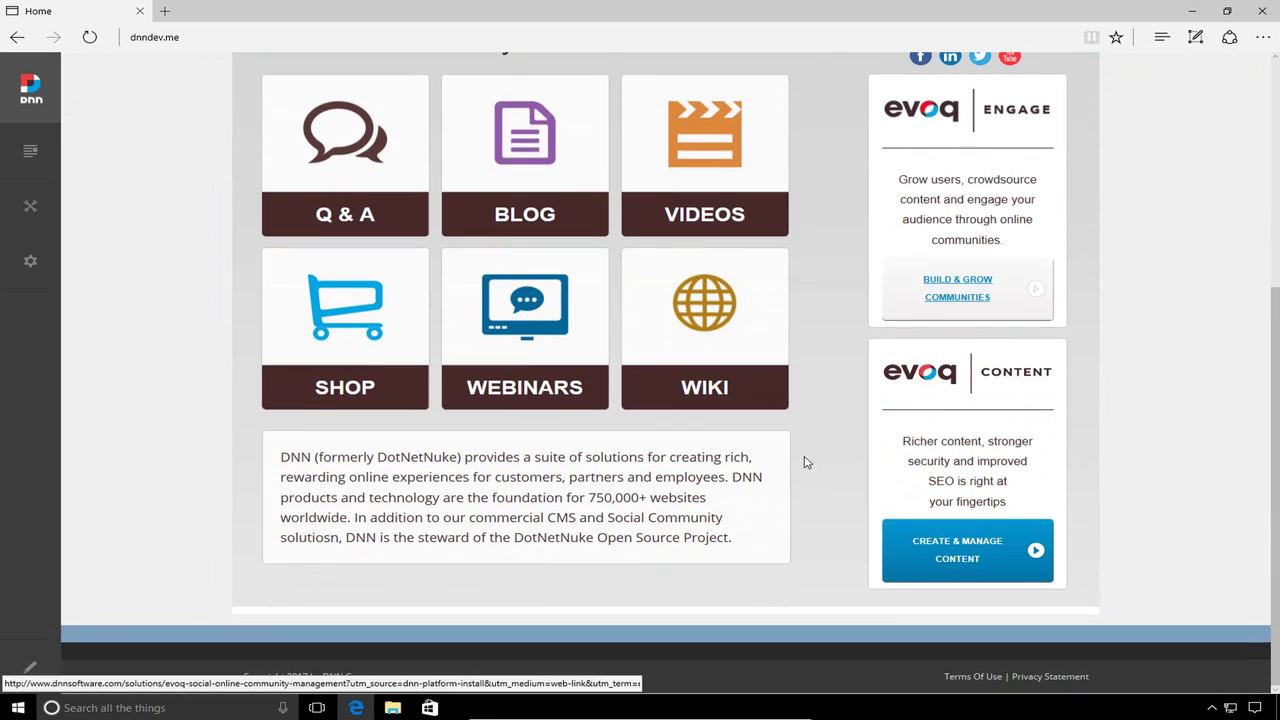
scroll(700, 314, up, 5)
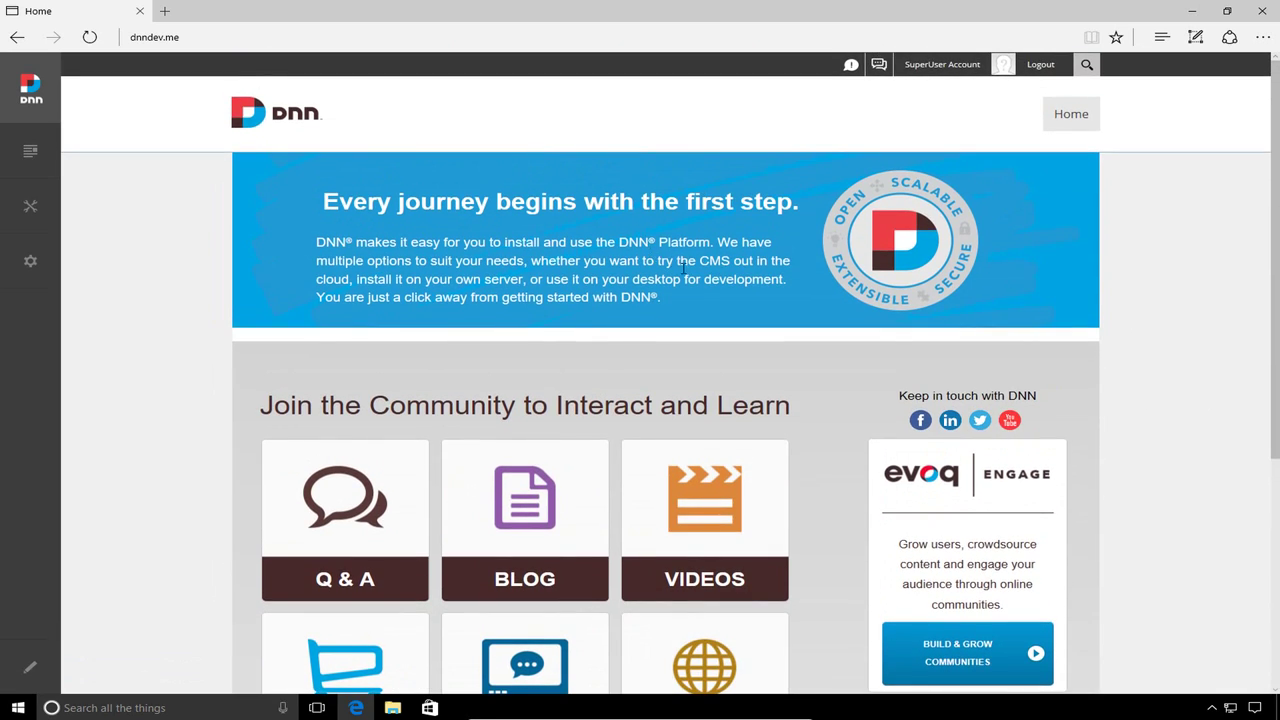
scroll(734, 431, down, 3)
scroll(725, 439, down, 3)
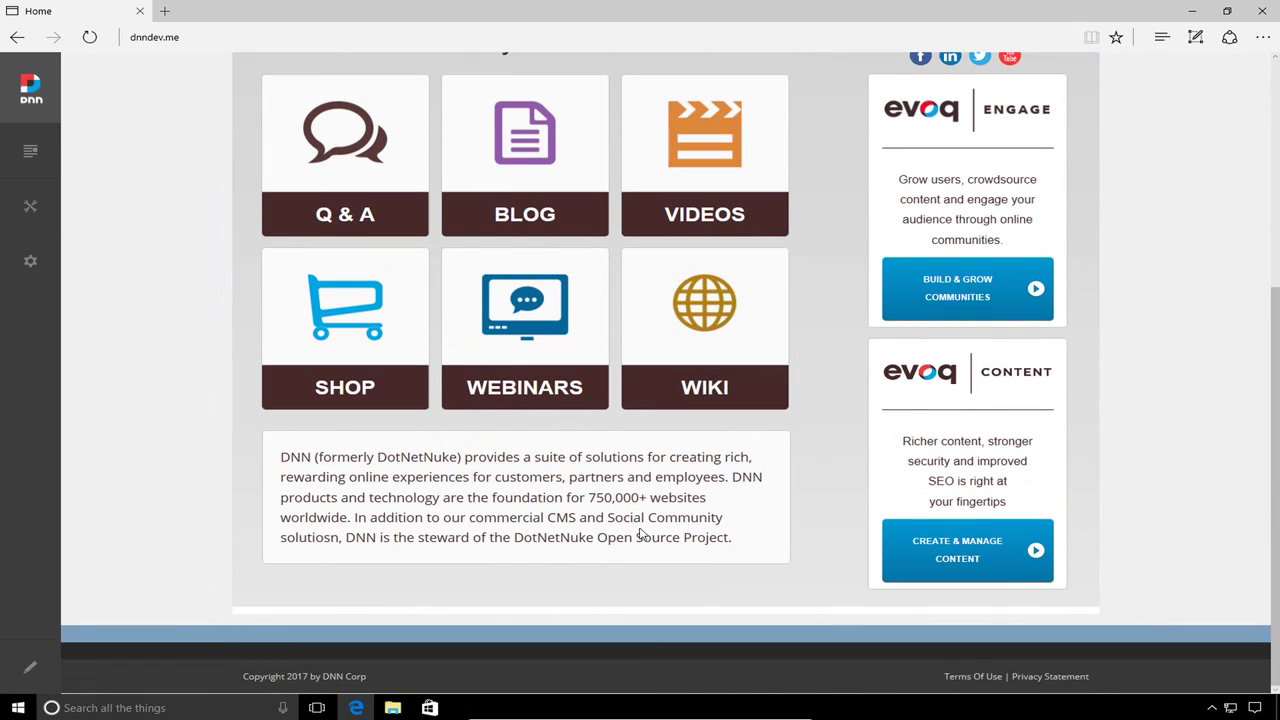